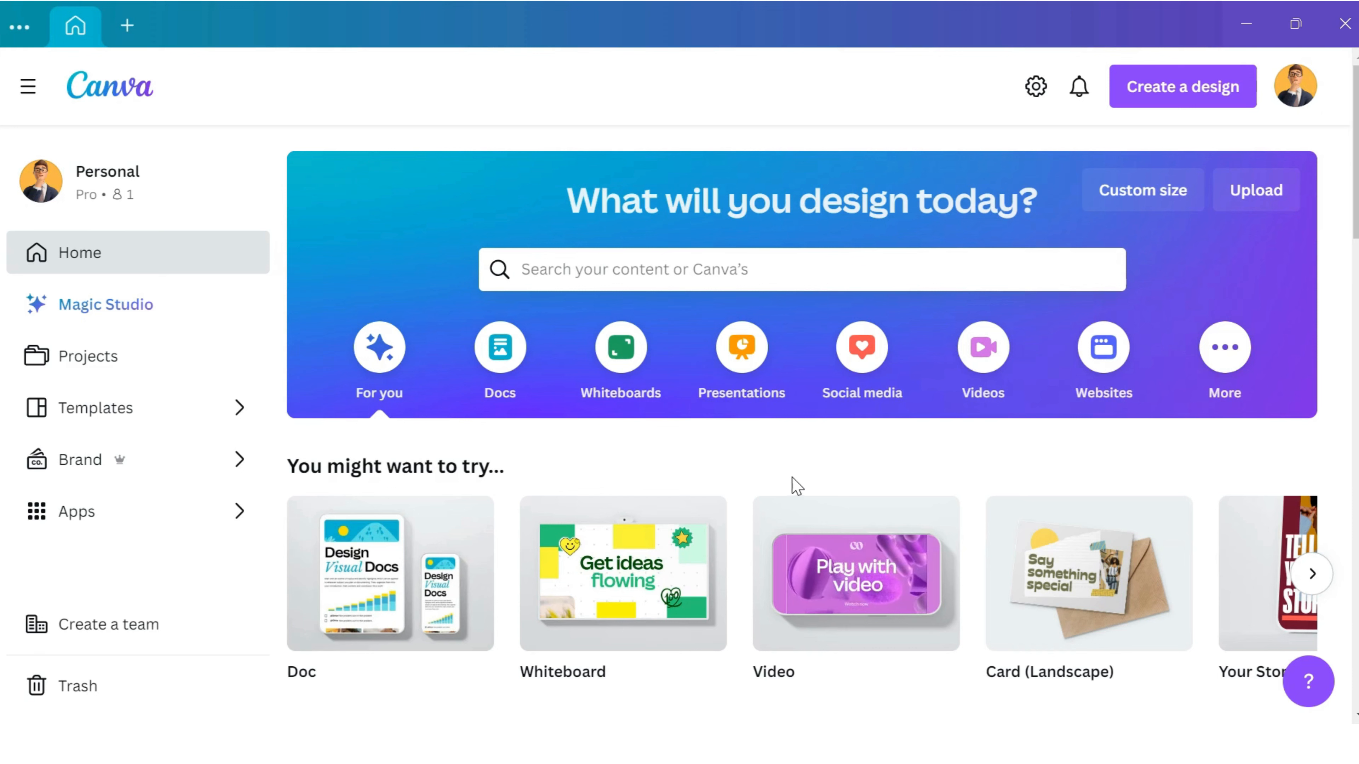
- Create a blank custom-size design of 1280 × 720 px
{"action": "left_click", "coordinate": [1156, 84]}
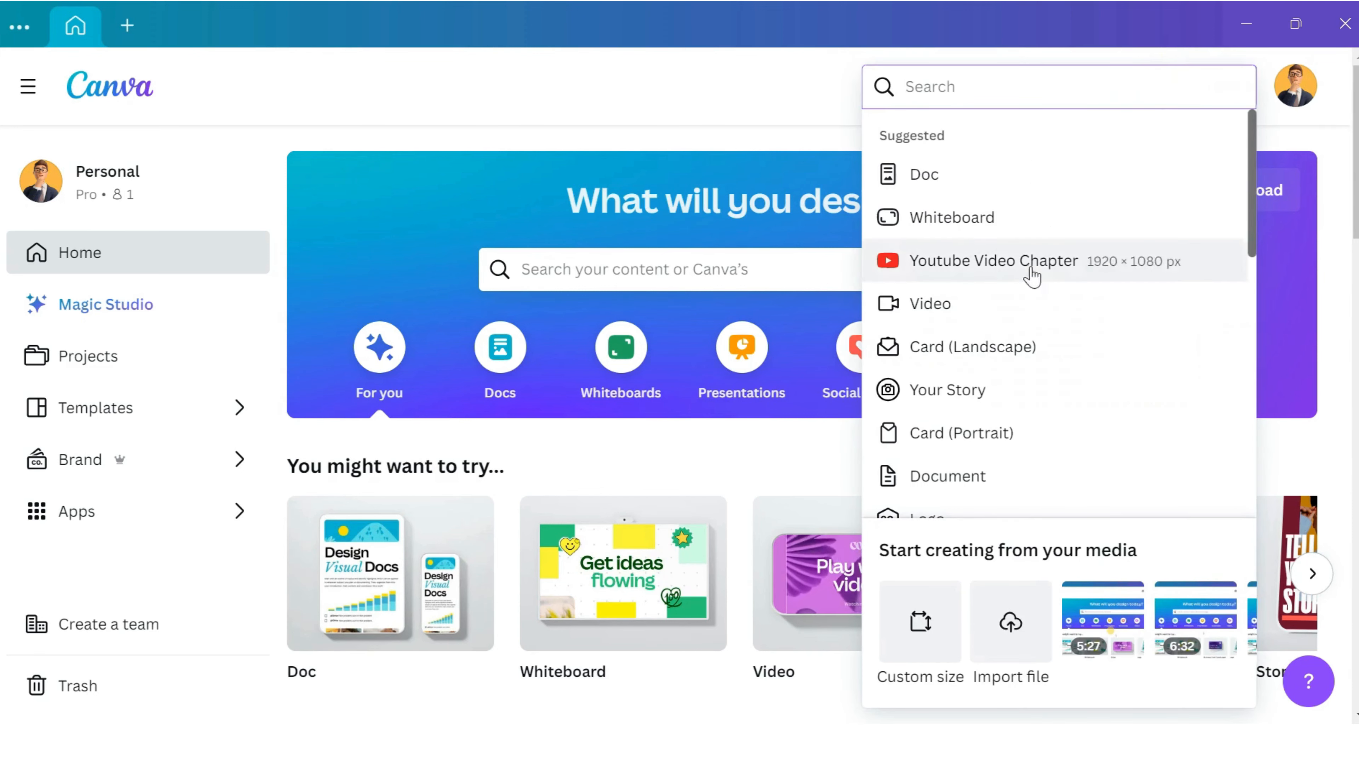
{"action": "left_click", "coordinate": [945, 636]}
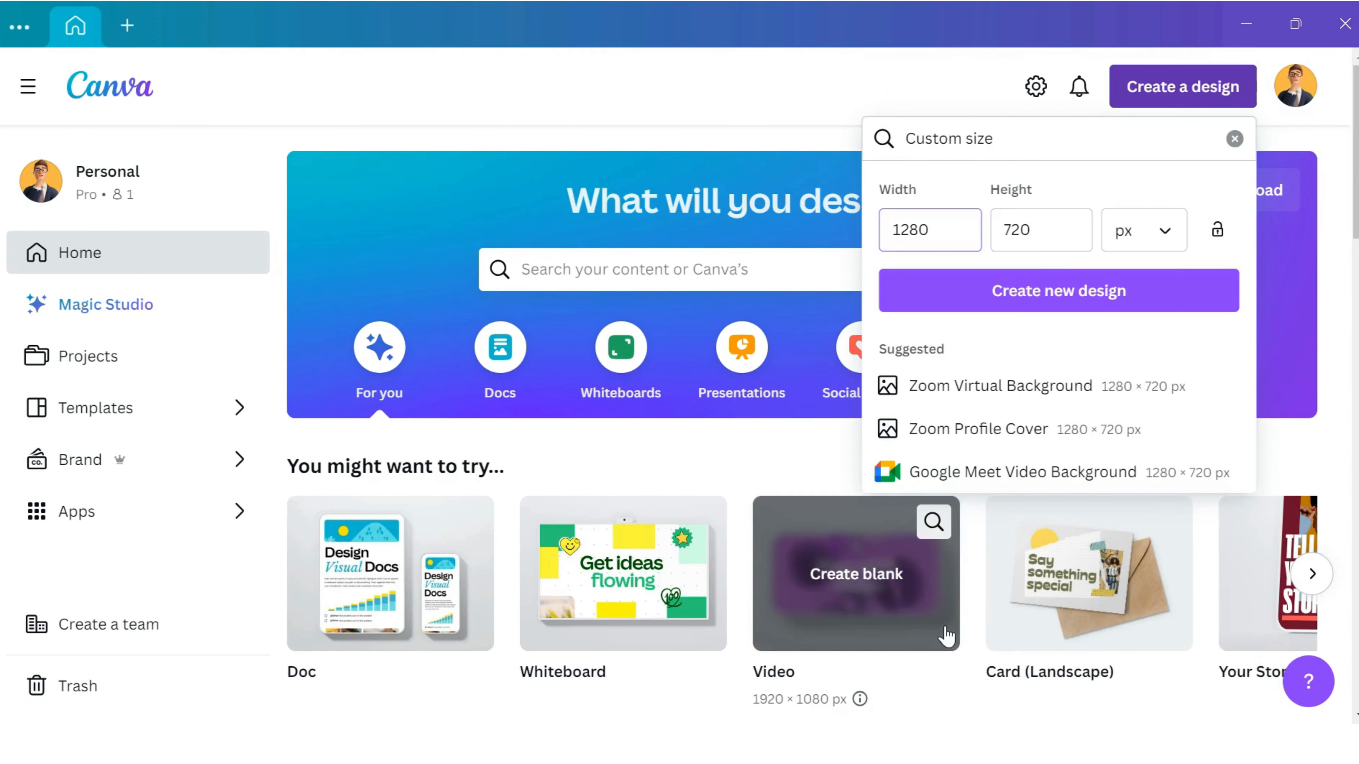
{"action": "left_click", "coordinate": [1048, 294]}
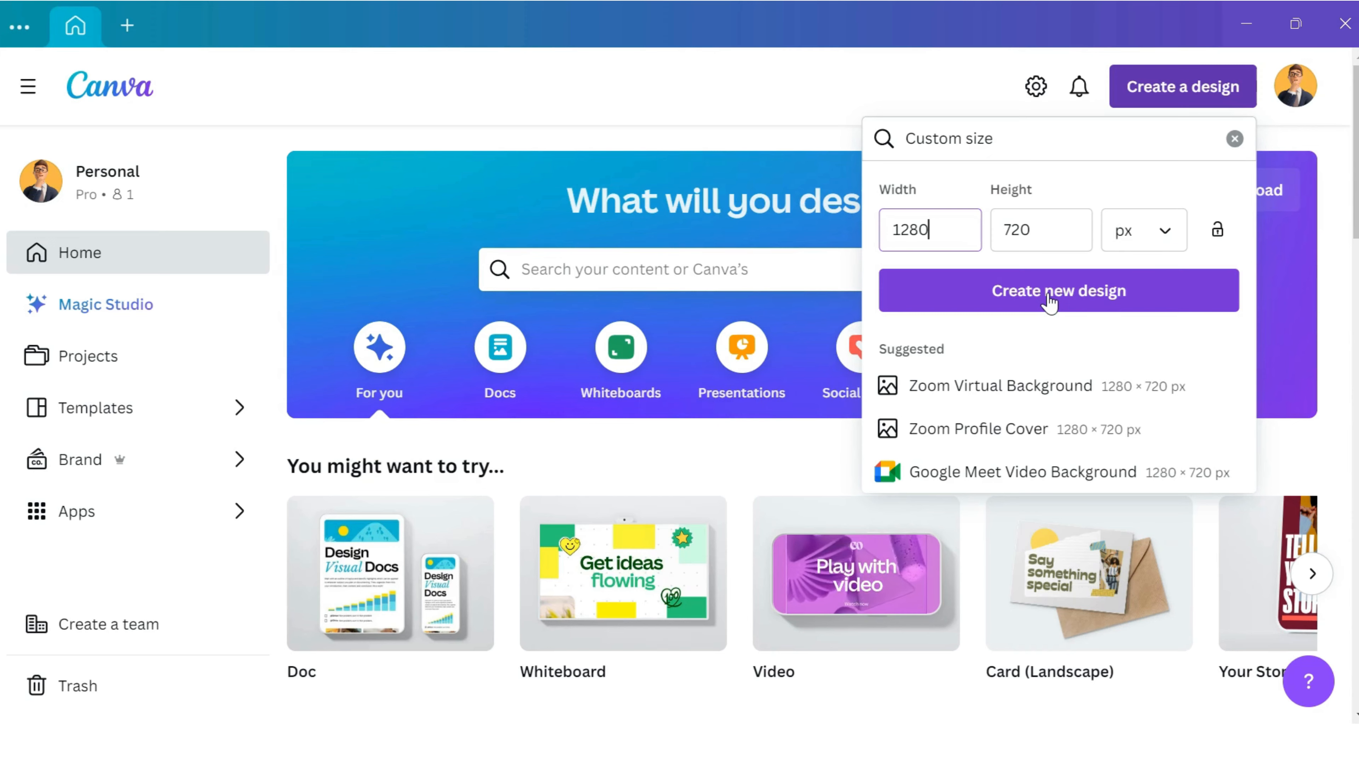
{"action": "left_click", "coordinate": [1050, 300]}
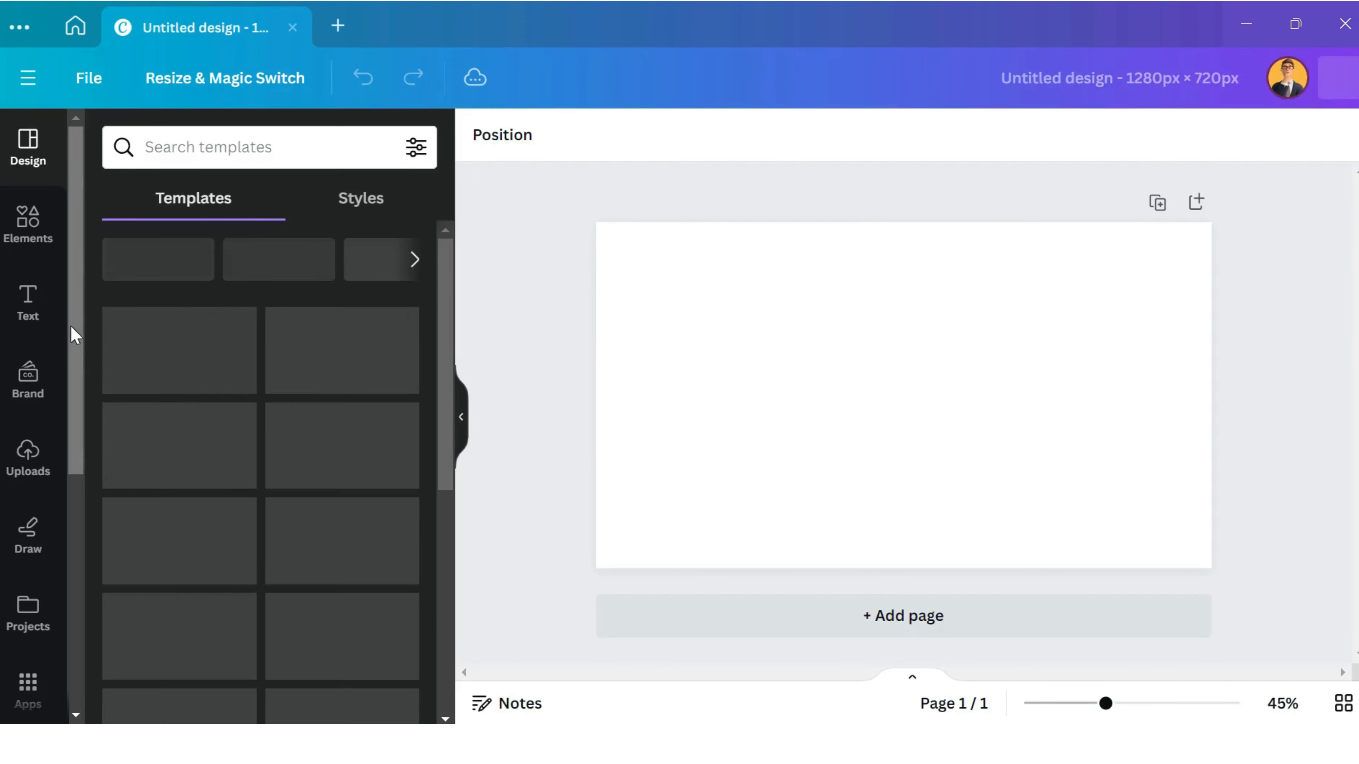
- Add a heading text box to the blank page and replace its text with "Q"
{"action": "left_click", "coordinate": [44, 302]}
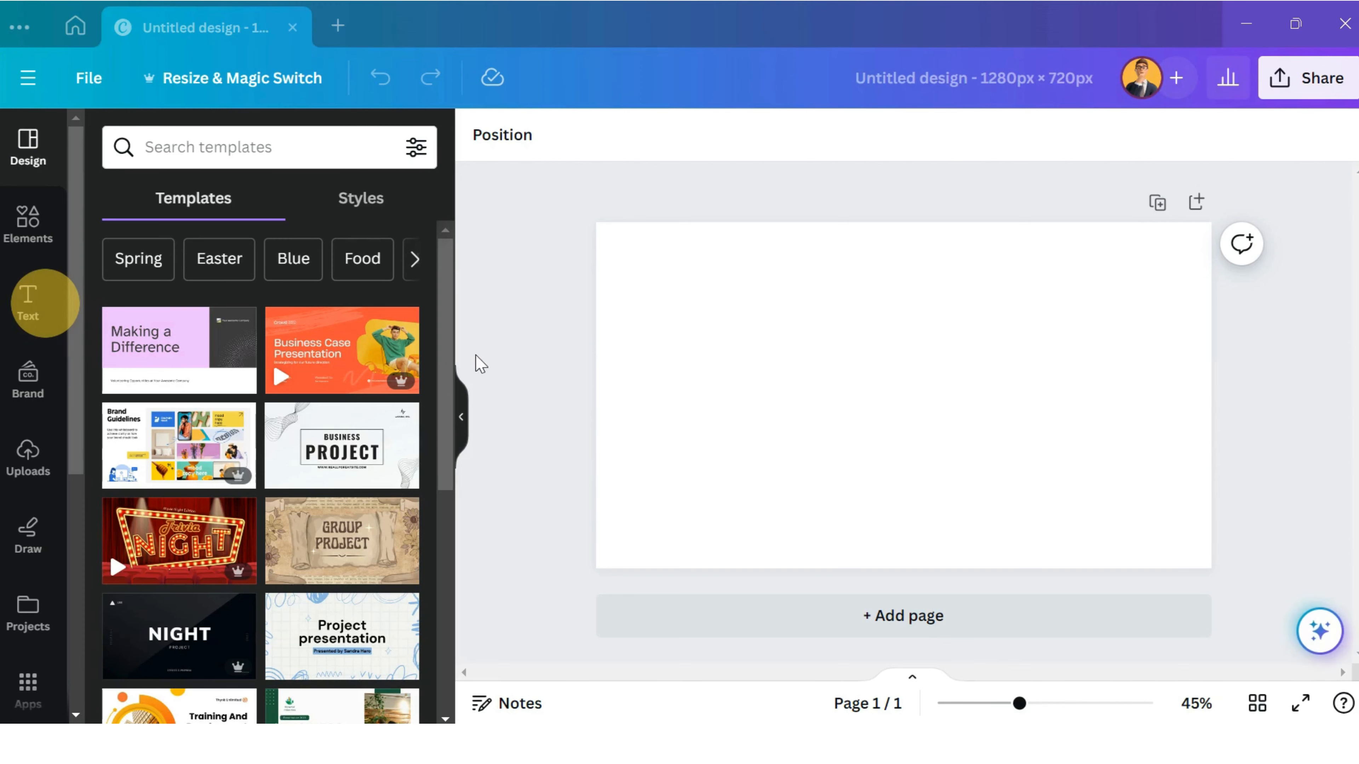
{"action": "left_click", "coordinate": [503, 356]}
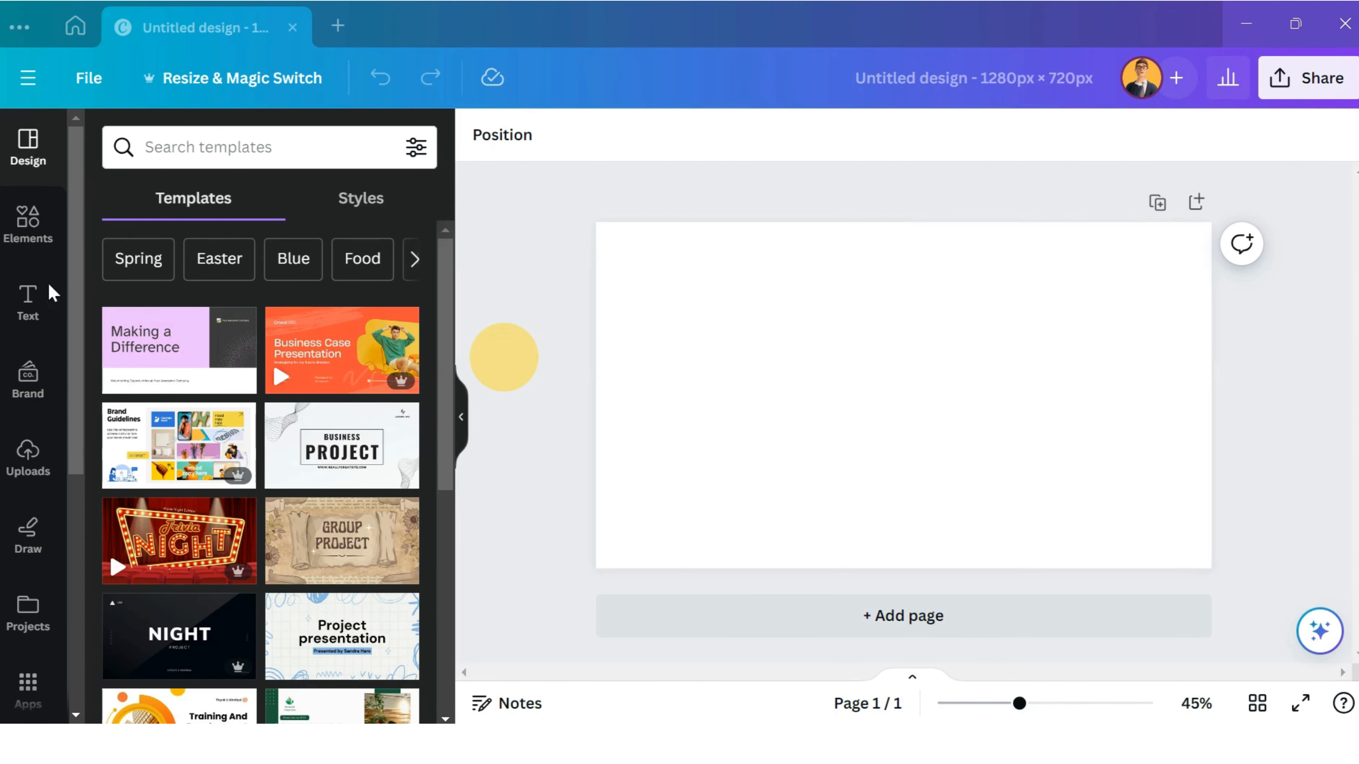
{"action": "left_click", "coordinate": [29, 308]}
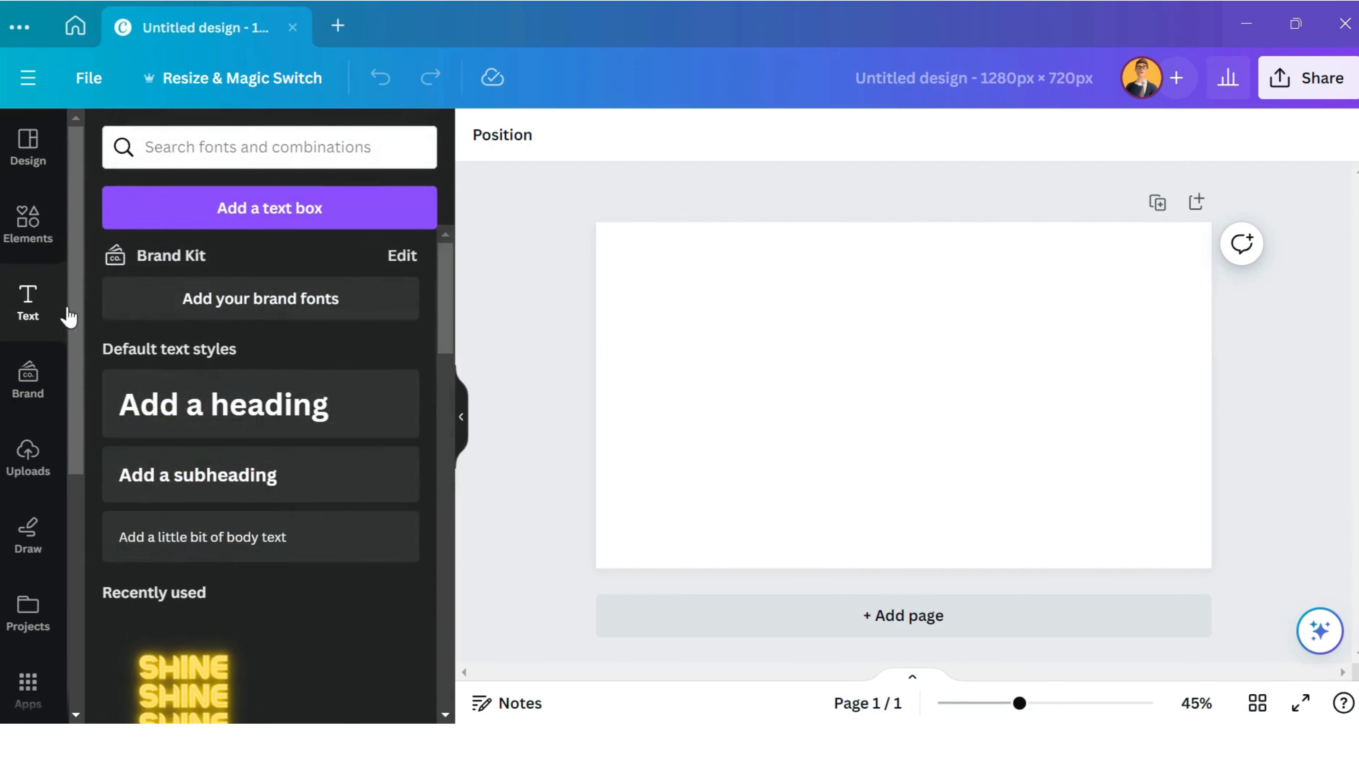
{"action": "left_click", "coordinate": [241, 409]}
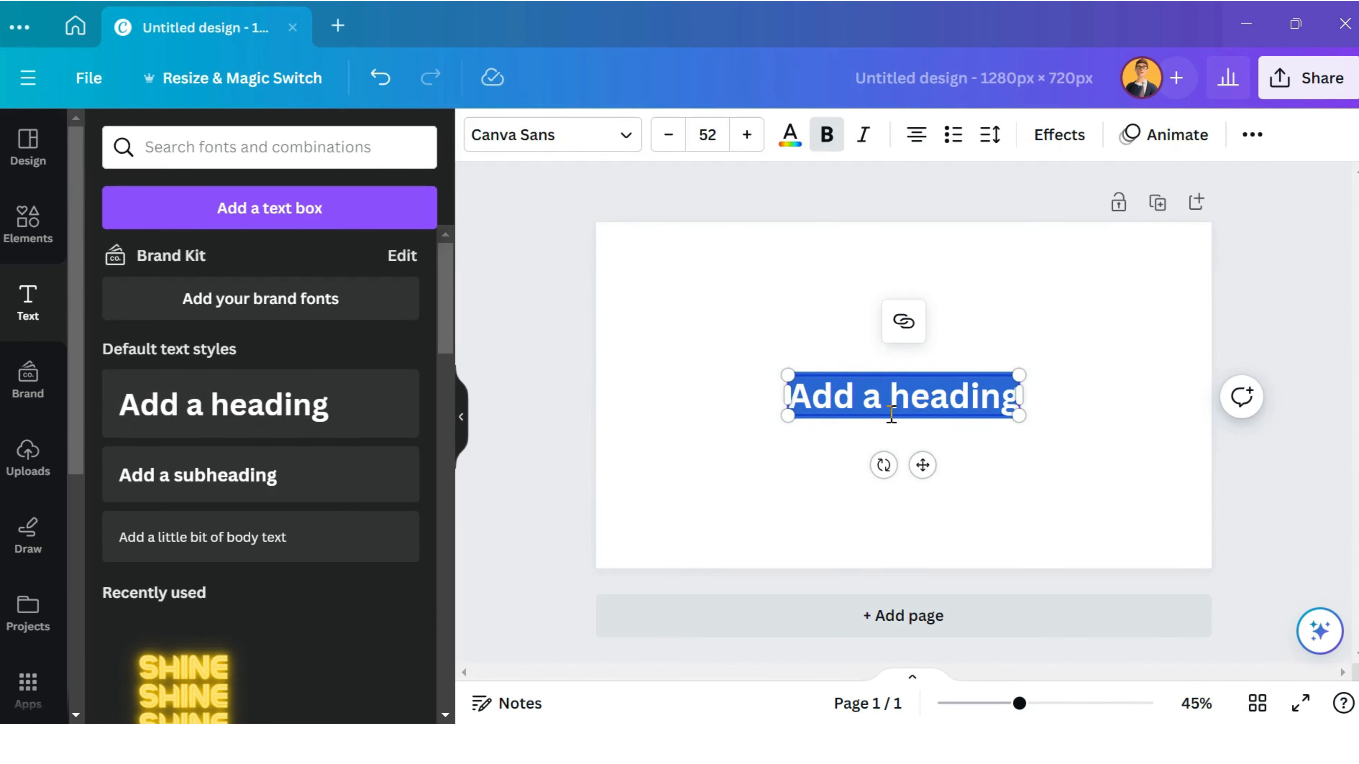
{"action": "type", "text": "Q"}
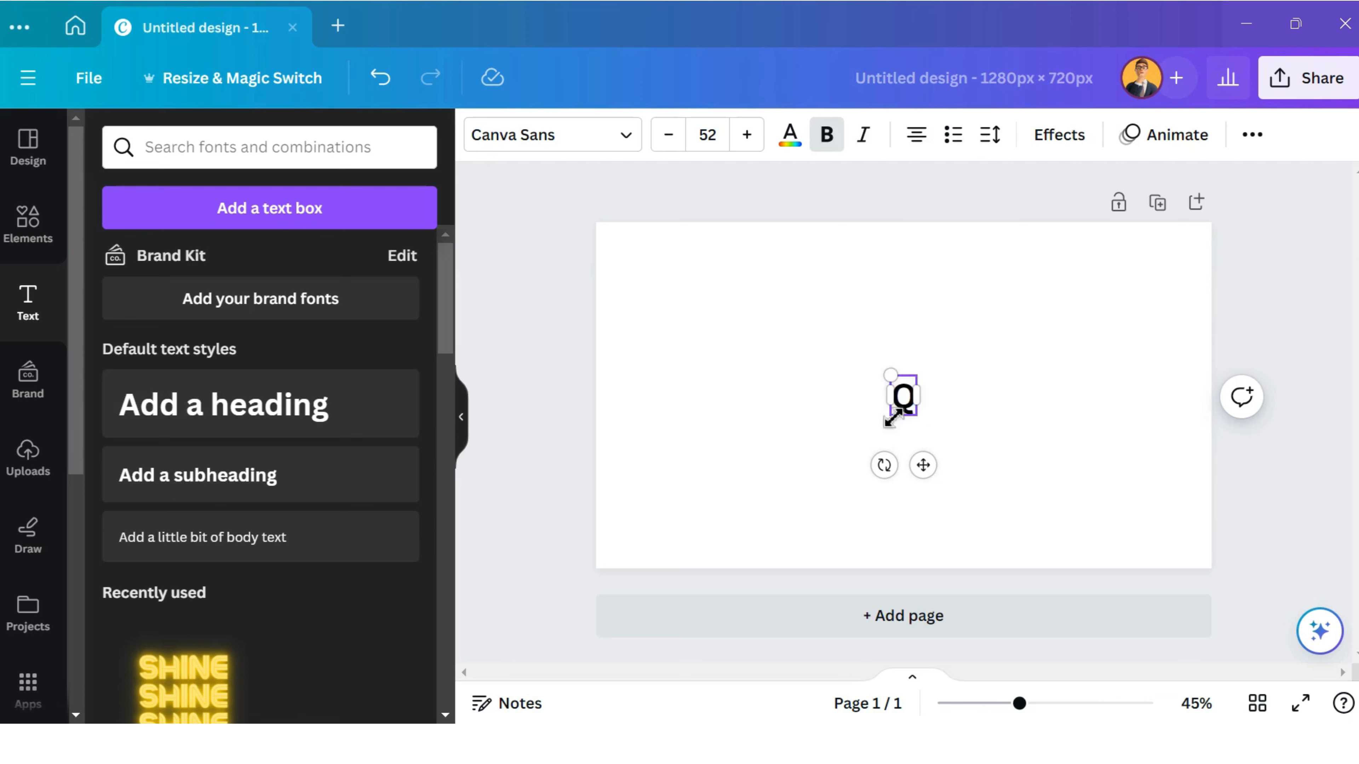
- Set the font of the letter Q to DM Serif Display
{"action": "left_click", "coordinate": [880, 396]}
{"action": "left_click", "coordinate": [904, 399]}
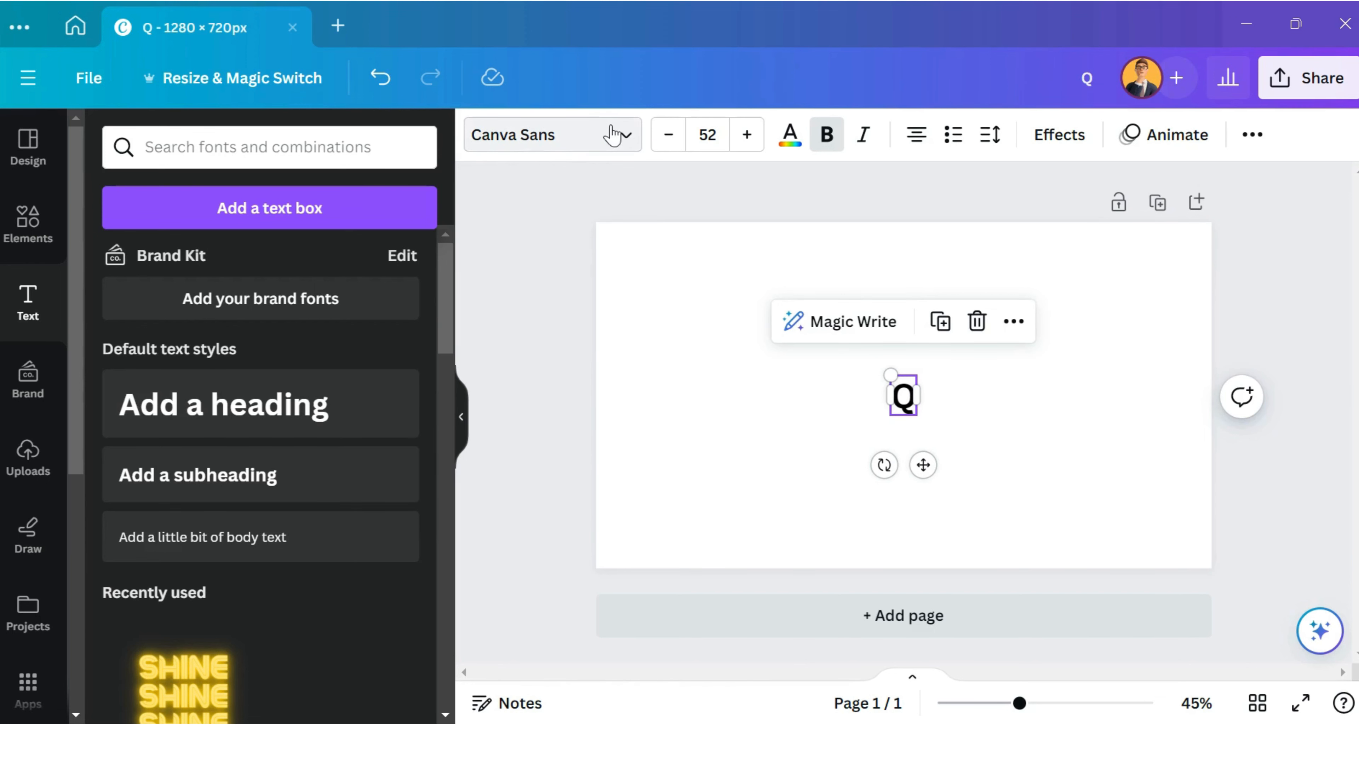
{"action": "left_click", "coordinate": [585, 151]}
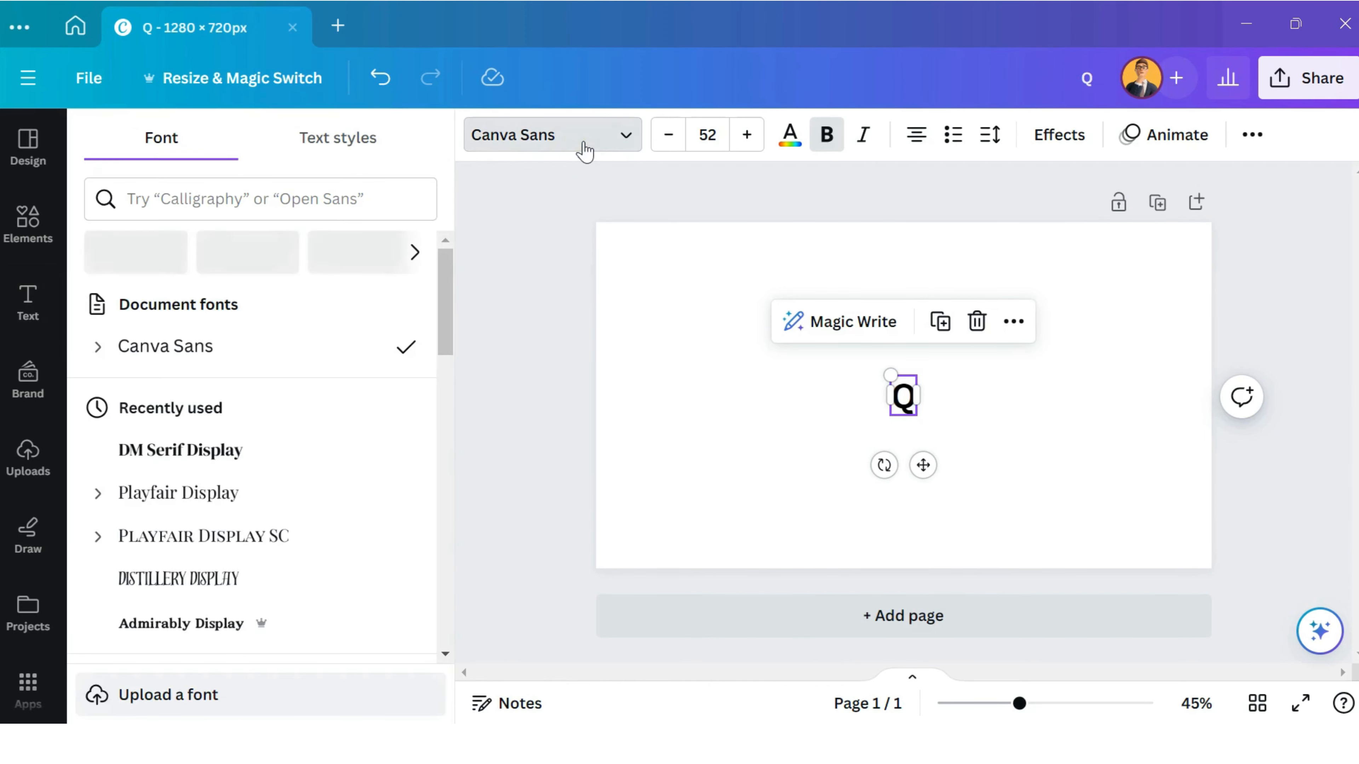
{"action": "scroll", "coordinate": [273, 261], "scroll_direction": "down", "scroll_amount": 1}
{"action": "scroll", "coordinate": [300, 368], "scroll_direction": "down", "scroll_amount": 10}
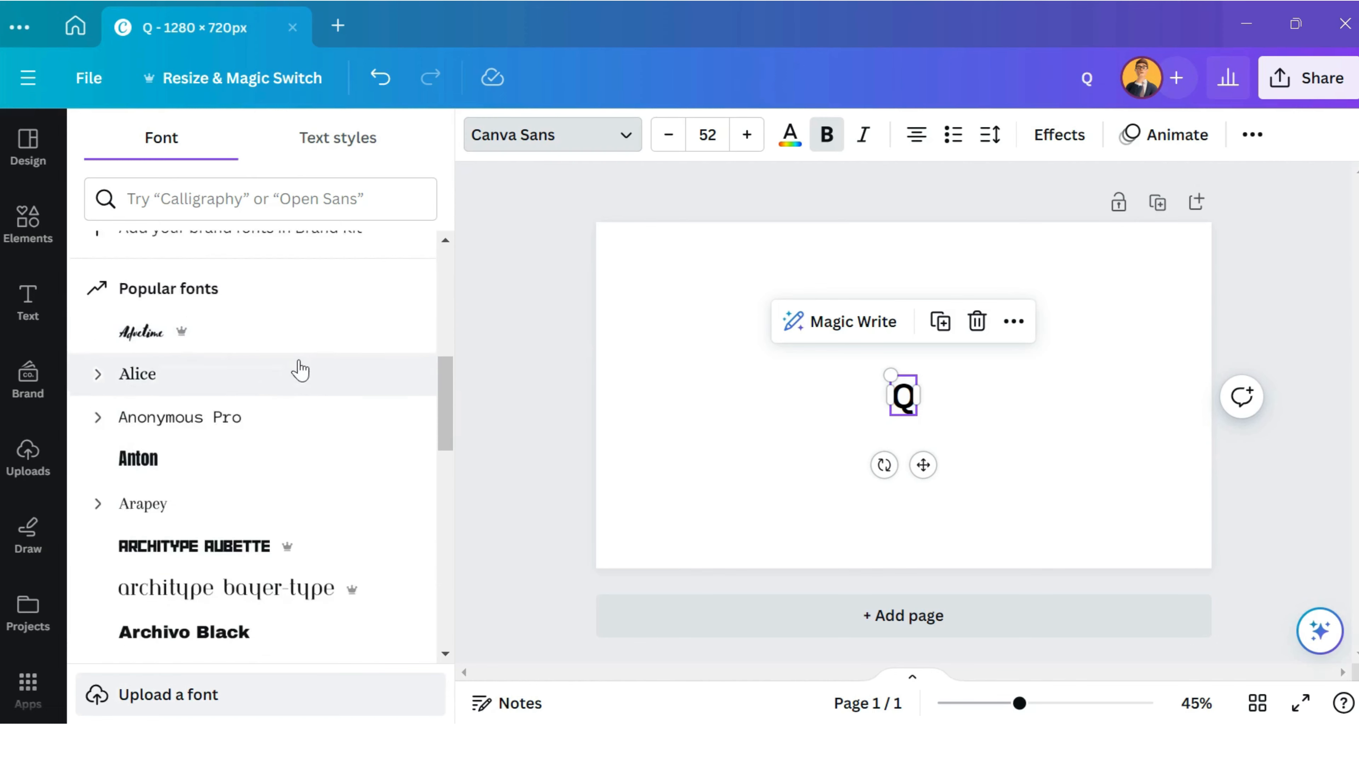
{"action": "scroll", "coordinate": [302, 370], "scroll_direction": "down", "scroll_amount": 10}
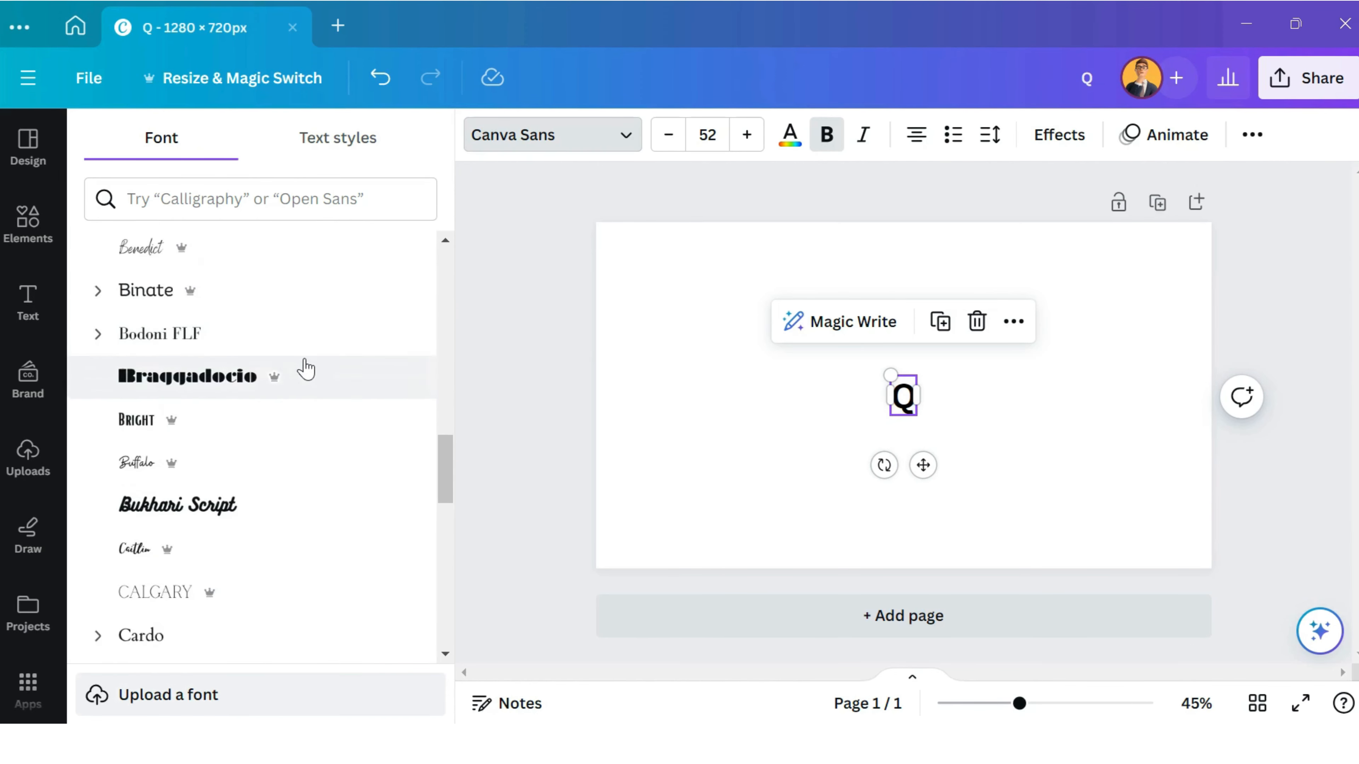
{"action": "scroll", "coordinate": [306, 368], "scroll_direction": "down", "scroll_amount": 10}
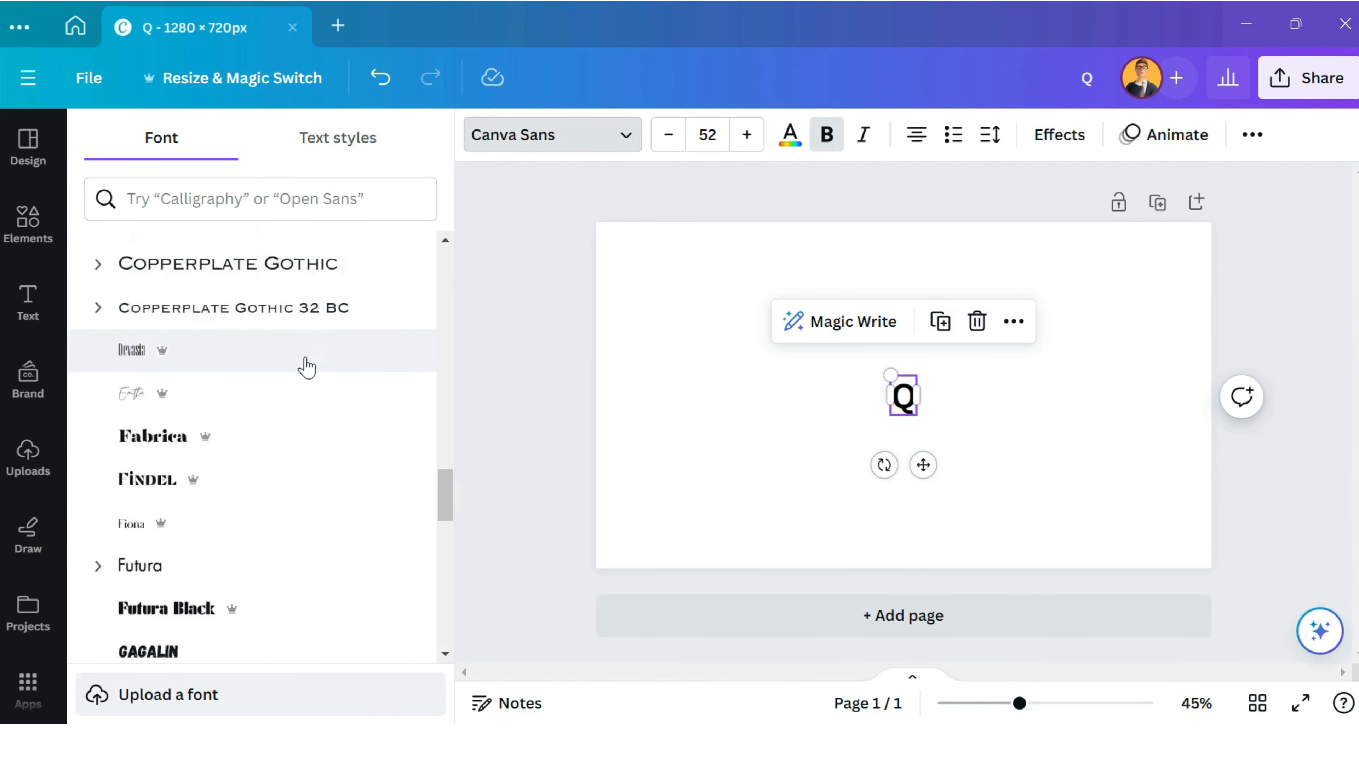
{"action": "scroll", "coordinate": [305, 367], "scroll_direction": "down", "scroll_amount": 5}
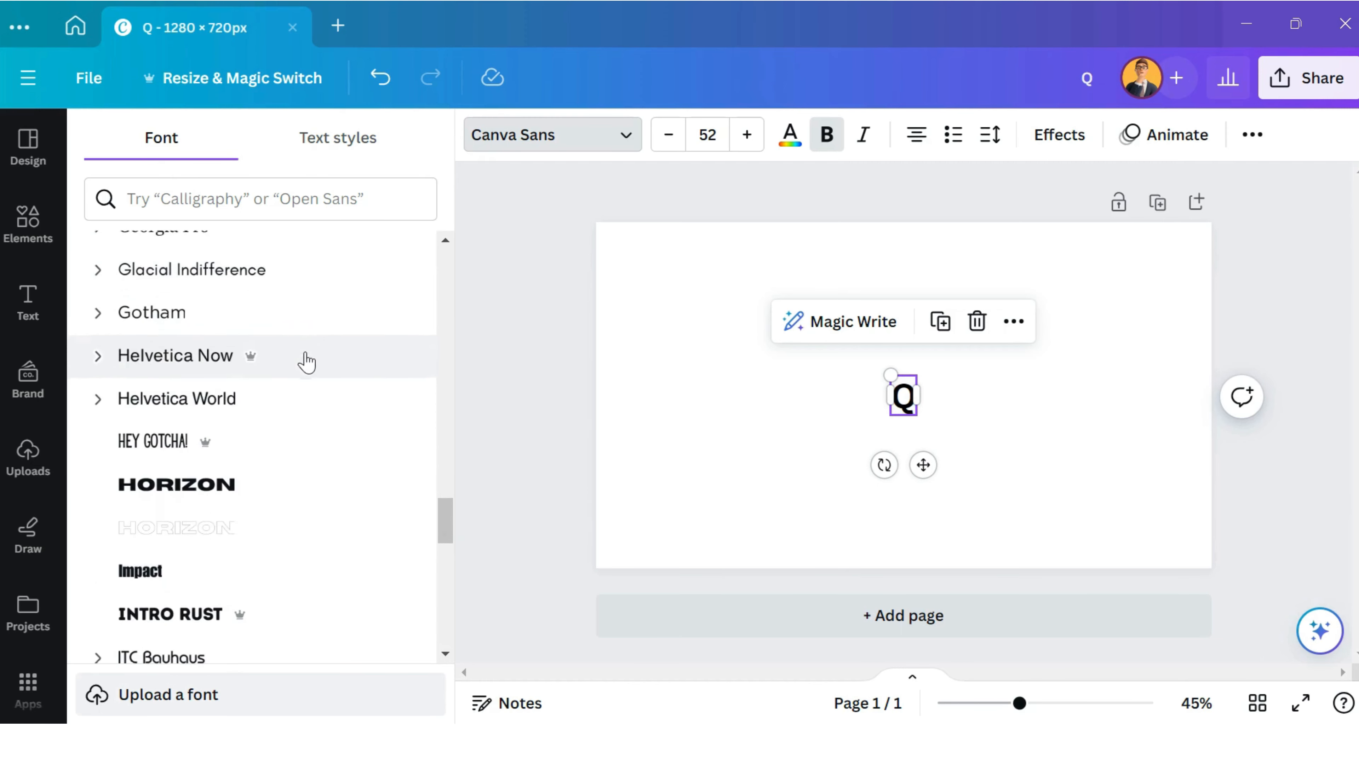
{"action": "left_click", "coordinate": [238, 207]}
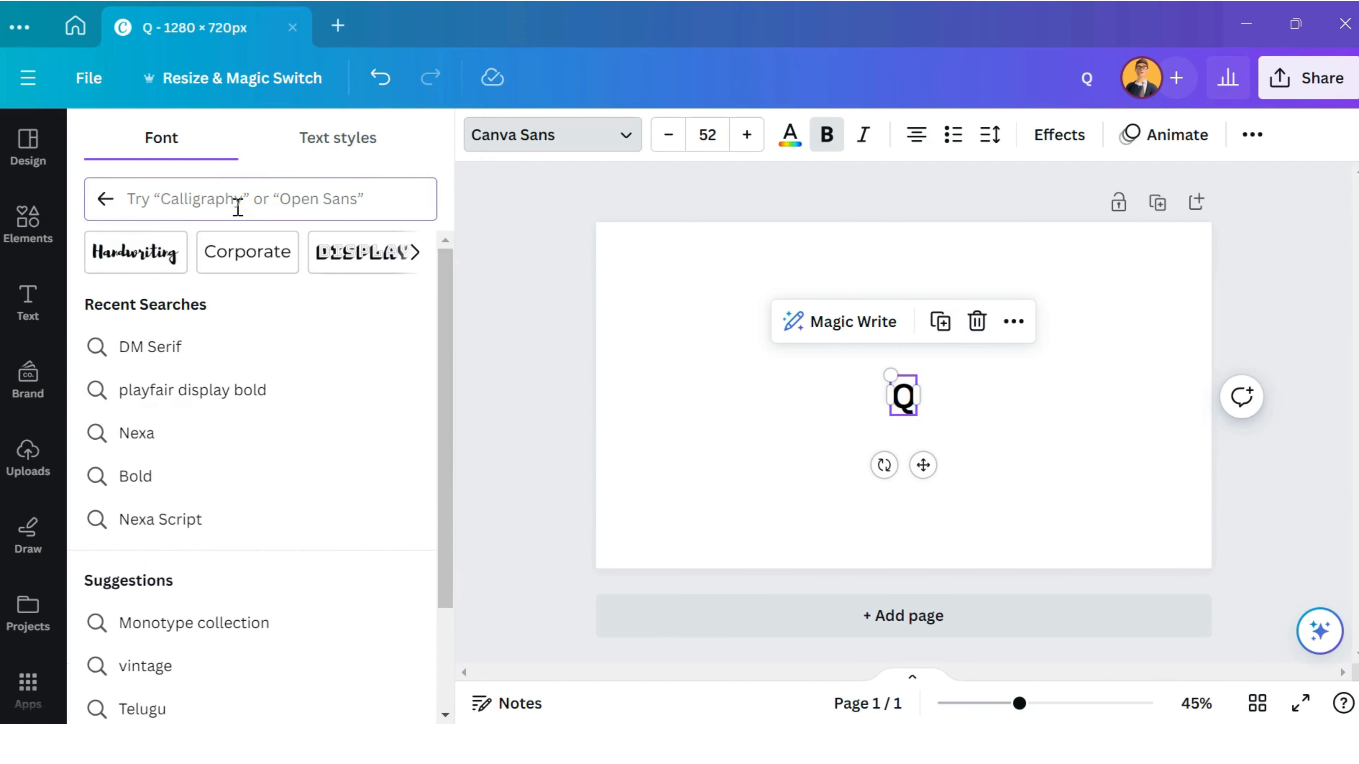
{"action": "type", "text": "DM"}
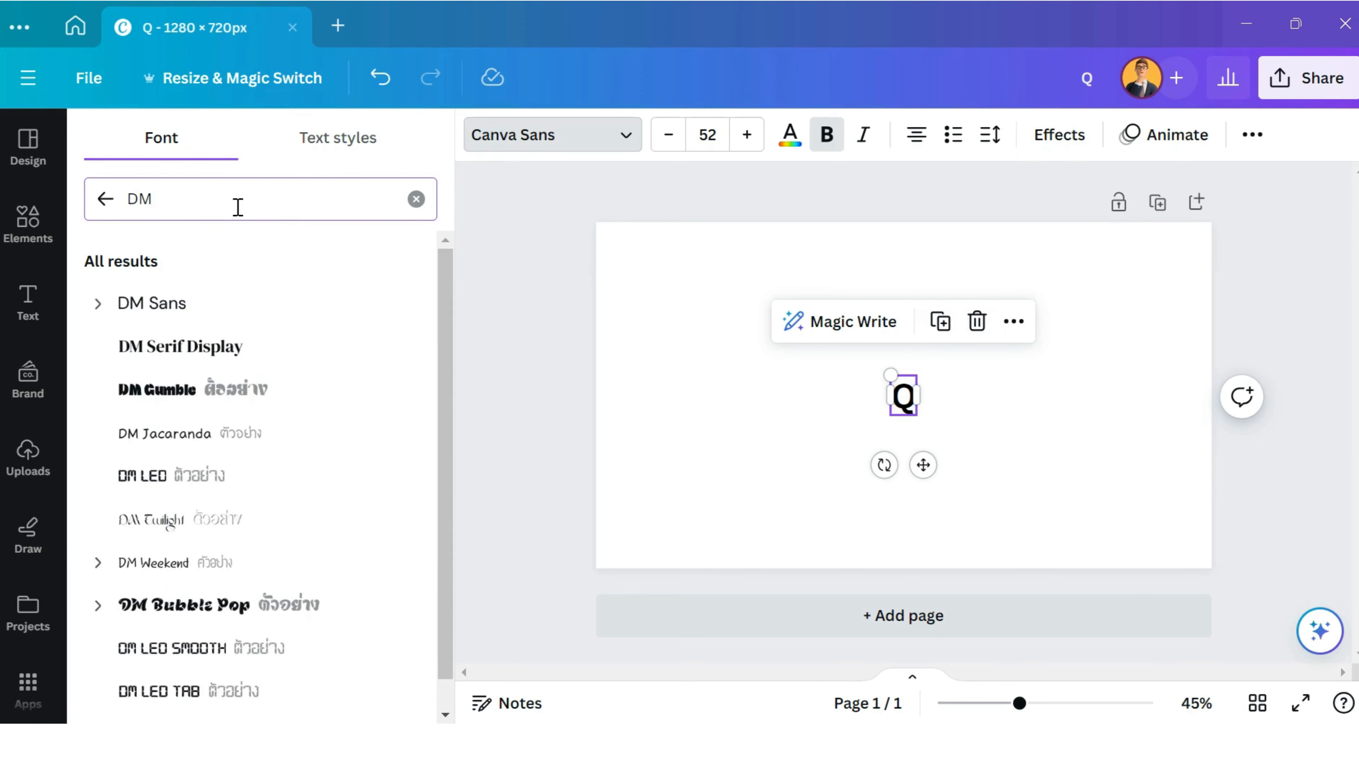
{"action": "type", "text": " Serif"}
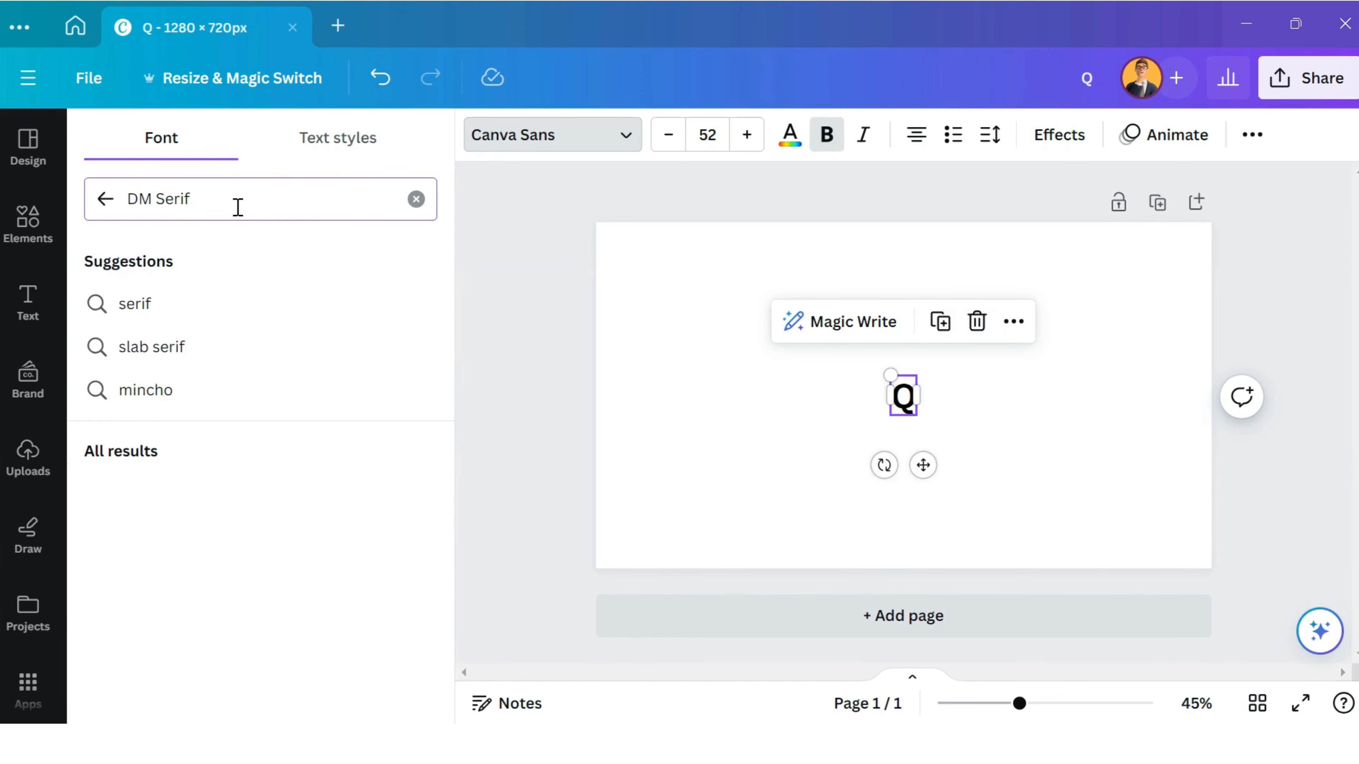
{"action": "left_click", "coordinate": [196, 505]}
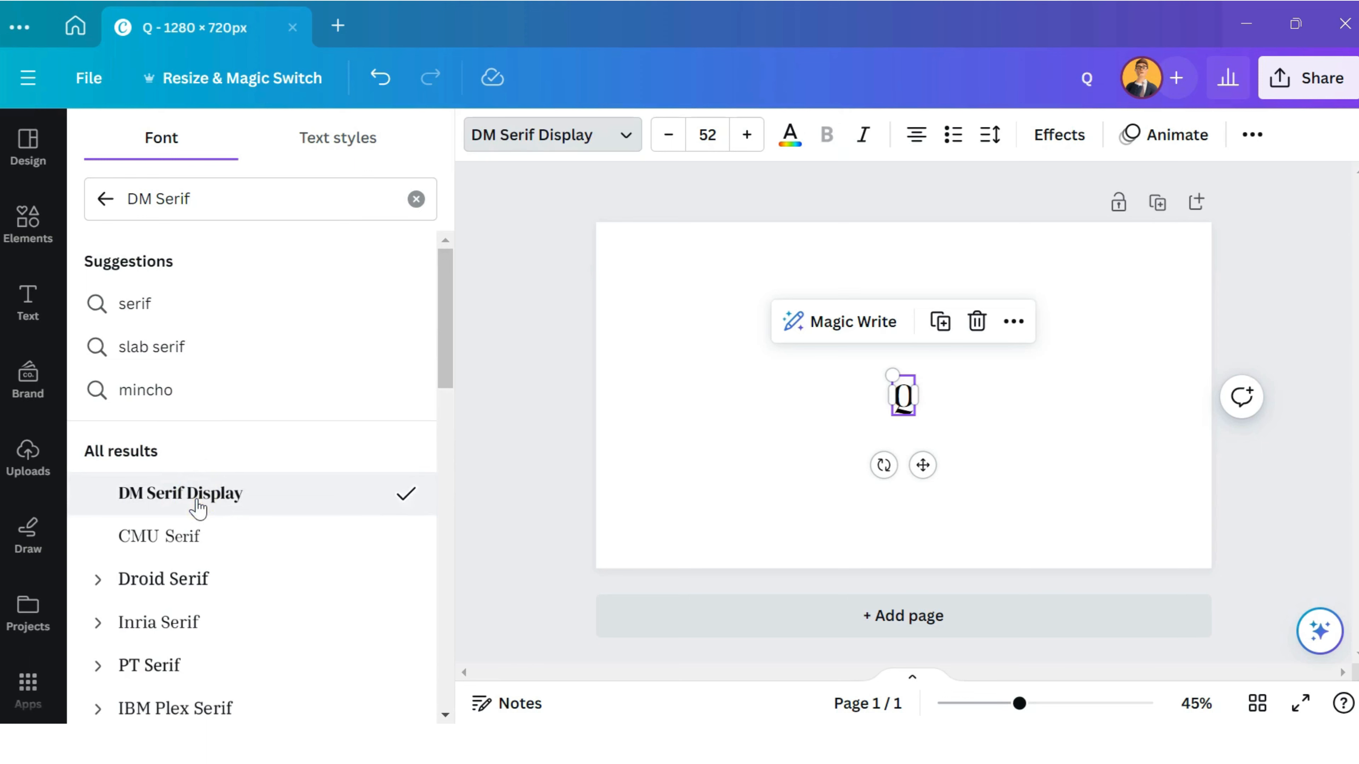
{"action": "left_click", "coordinate": [1024, 478]}
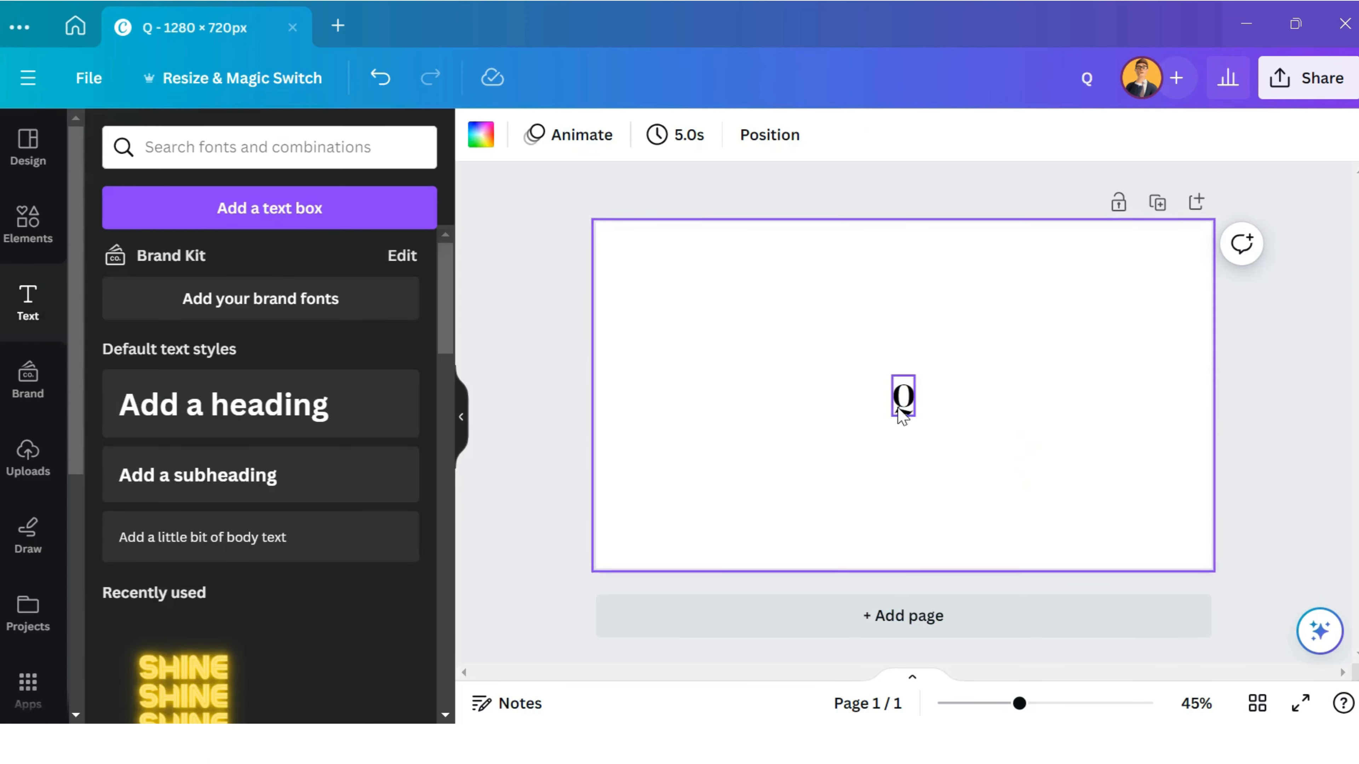
- Enlarge the Q to font size 384 and position it slightly left of the page centre
{"action": "left_click", "coordinate": [903, 396]}
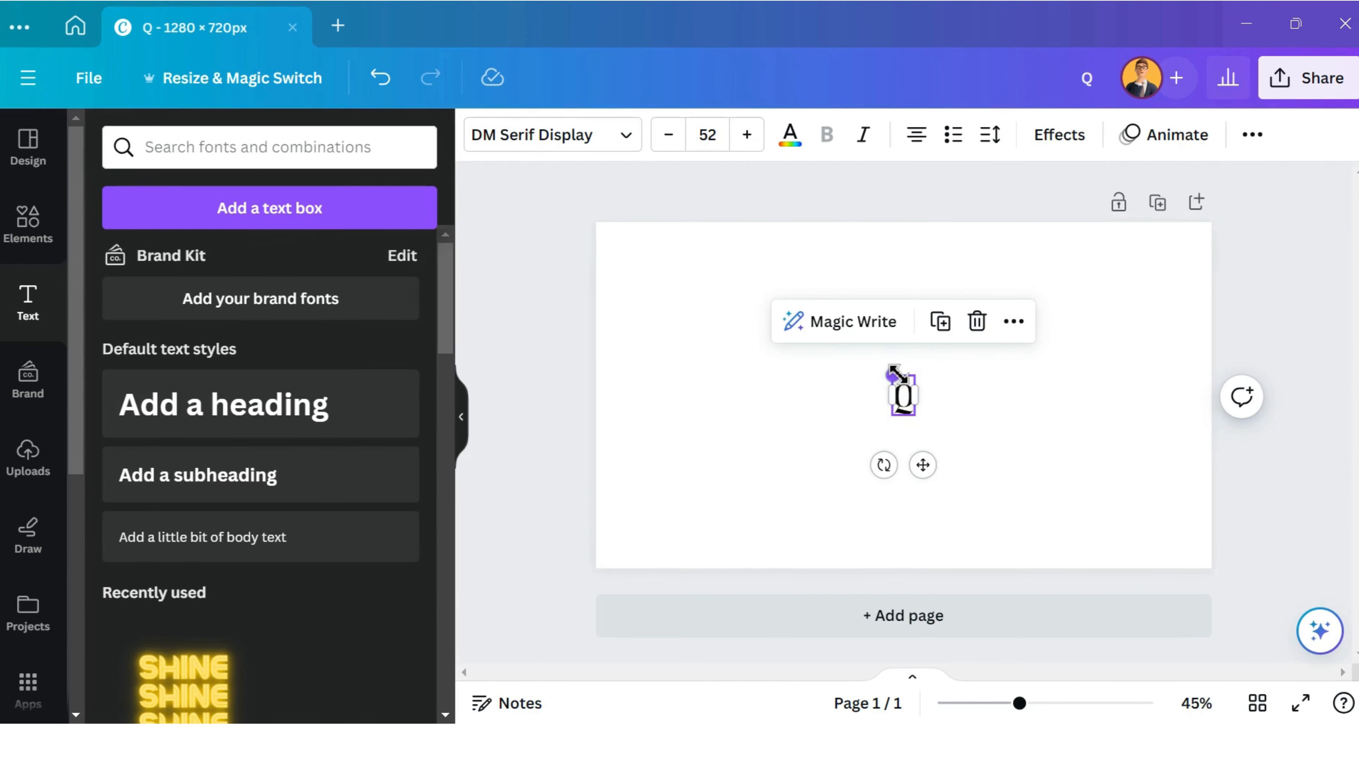
{"action": "left_click_drag", "start_coordinate": [894, 373], "coordinate": [741, 277]}
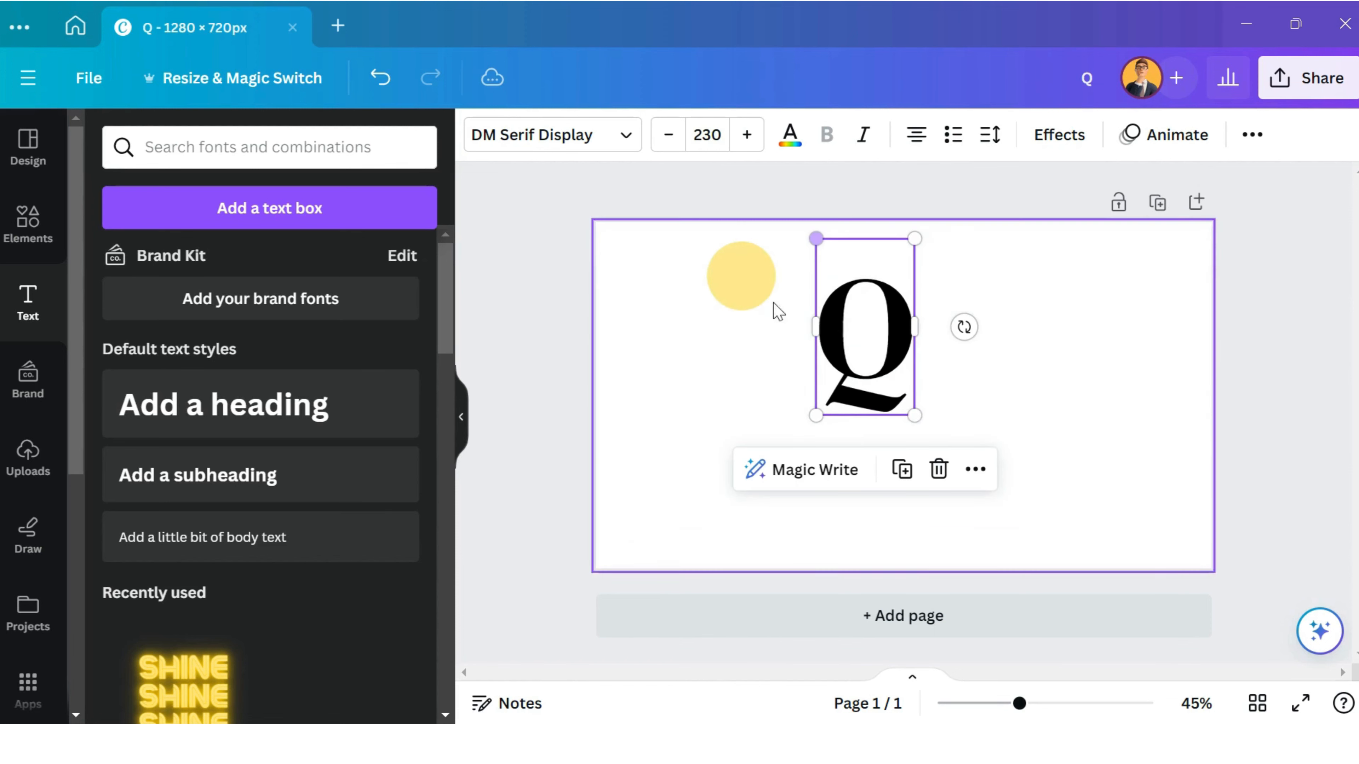
{"action": "left_click_drag", "start_coordinate": [916, 416], "coordinate": [1032, 505]}
{"action": "left_click_drag", "start_coordinate": [946, 440], "coordinate": [898, 426]}
- Duplicate the large Q and move the copy to the right so it partly overlaps the original
{"action": "right_click", "coordinate": [897, 426]}
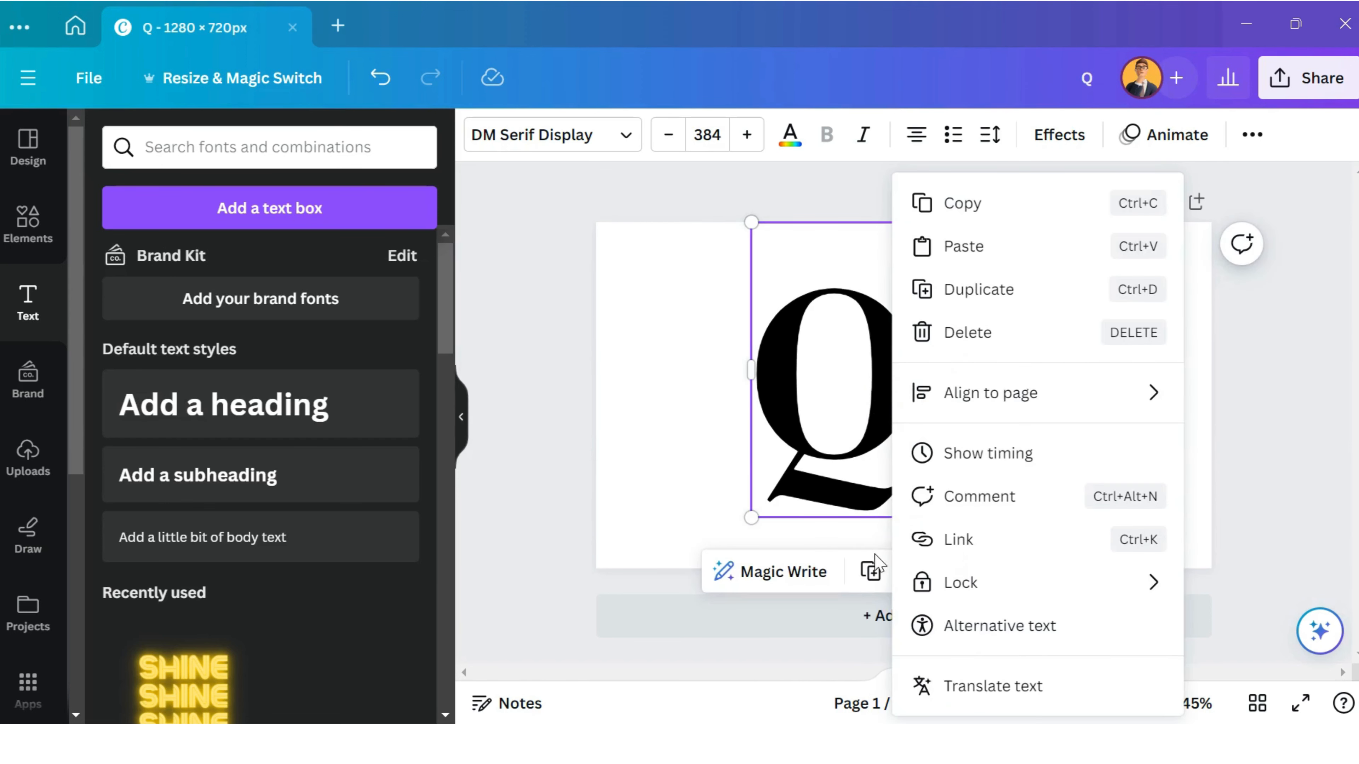
{"action": "left_click", "coordinate": [870, 570]}
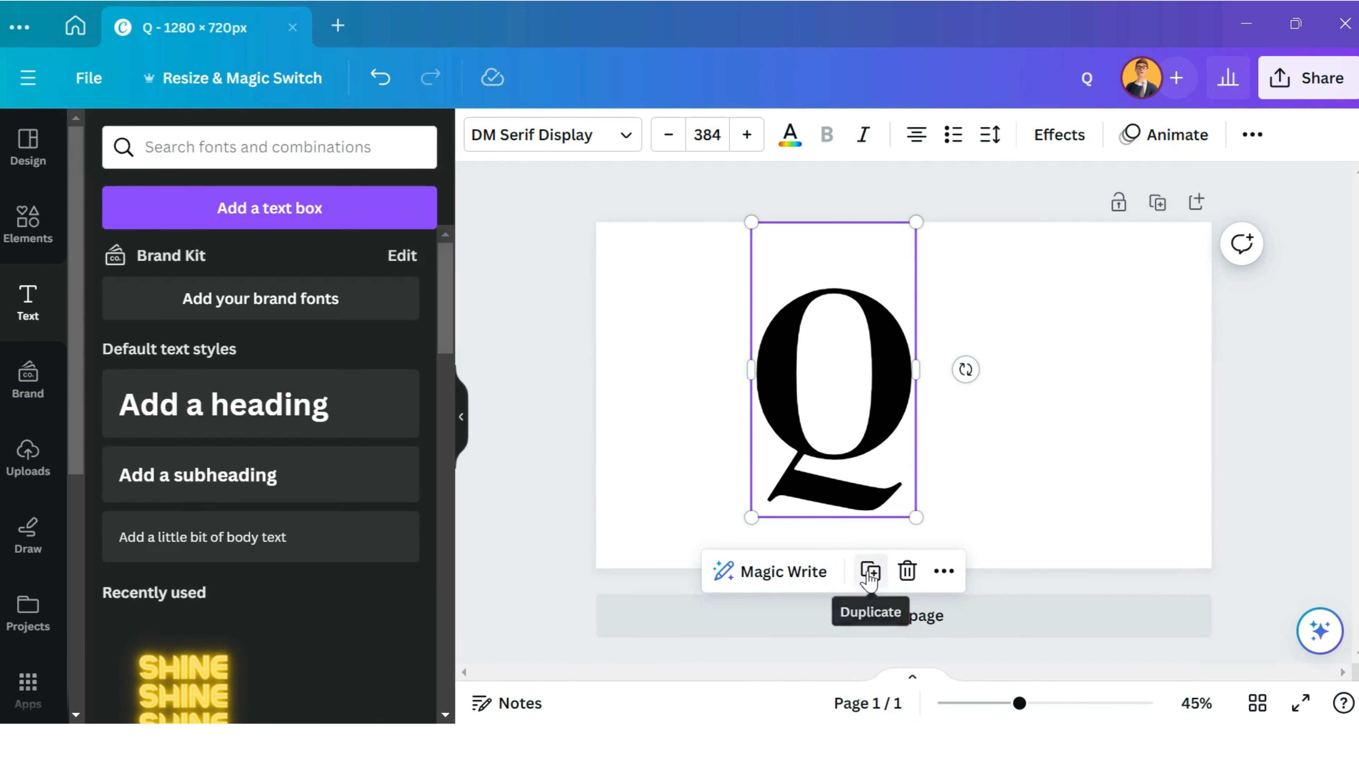
{"action": "left_click", "coordinate": [870, 571]}
{"action": "left_click_drag", "start_coordinate": [888, 420], "coordinate": [937, 393]}
- Replace the copy's text with "C" and line the letter up level with the Q, overlapping its right half
{"action": "double_click", "coordinate": [932, 413]}
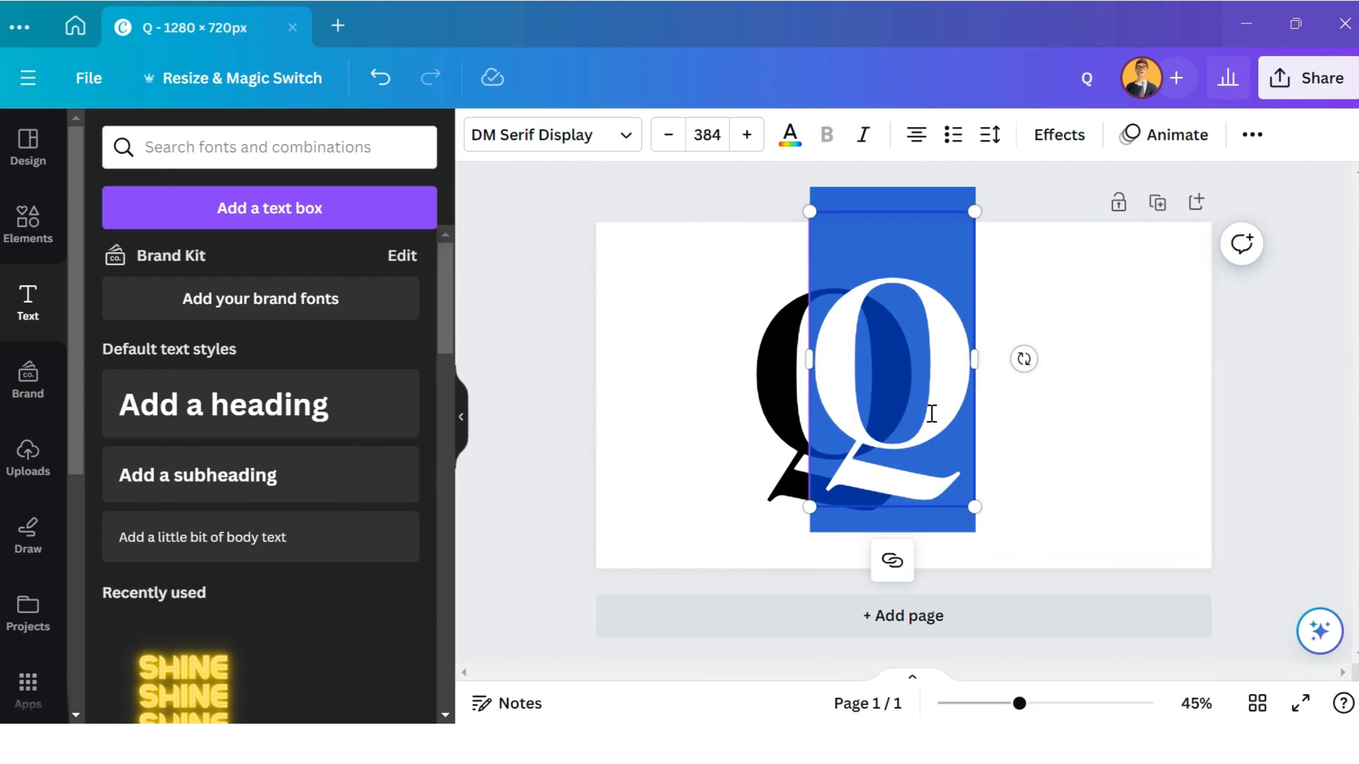
{"action": "type", "text": "C"}
{"action": "left_click", "coordinate": [1050, 447]}
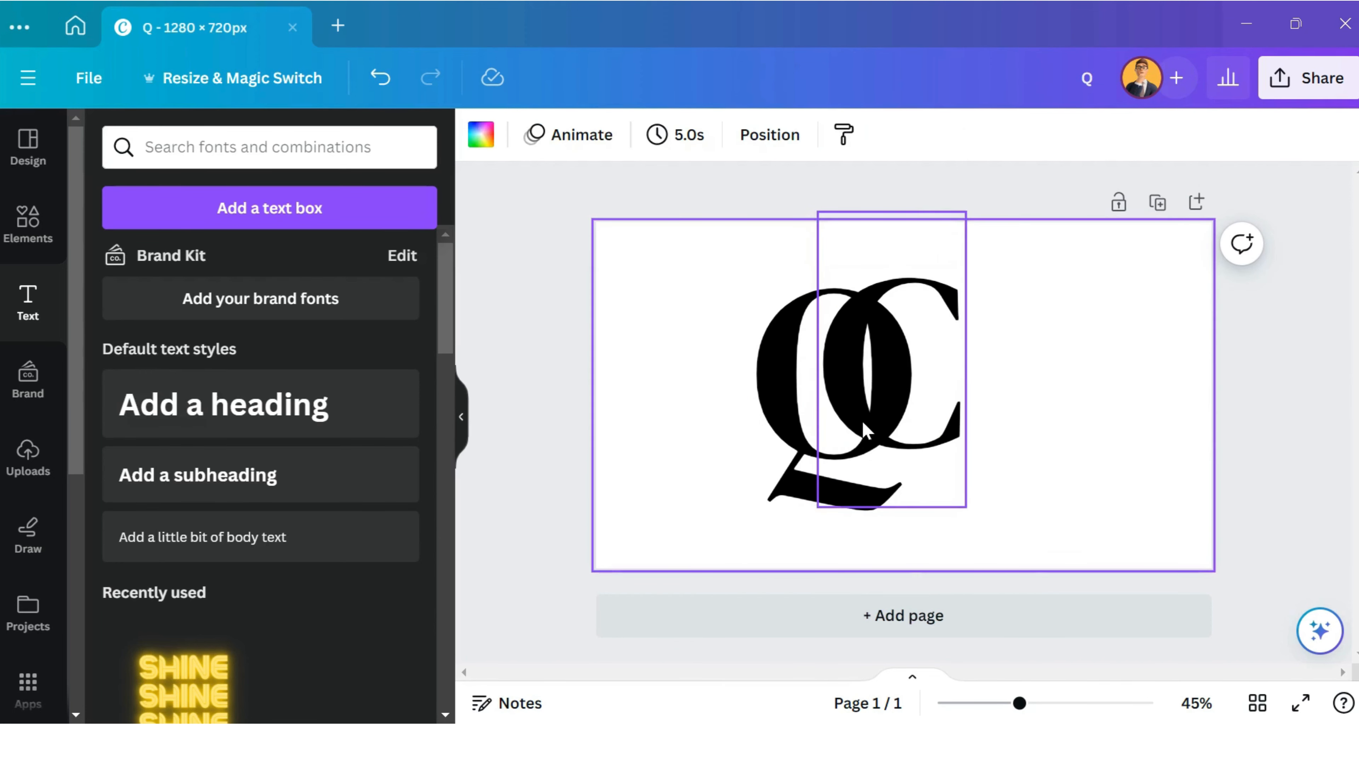
{"action": "left_click_drag", "start_coordinate": [865, 428], "coordinate": [854, 426]}
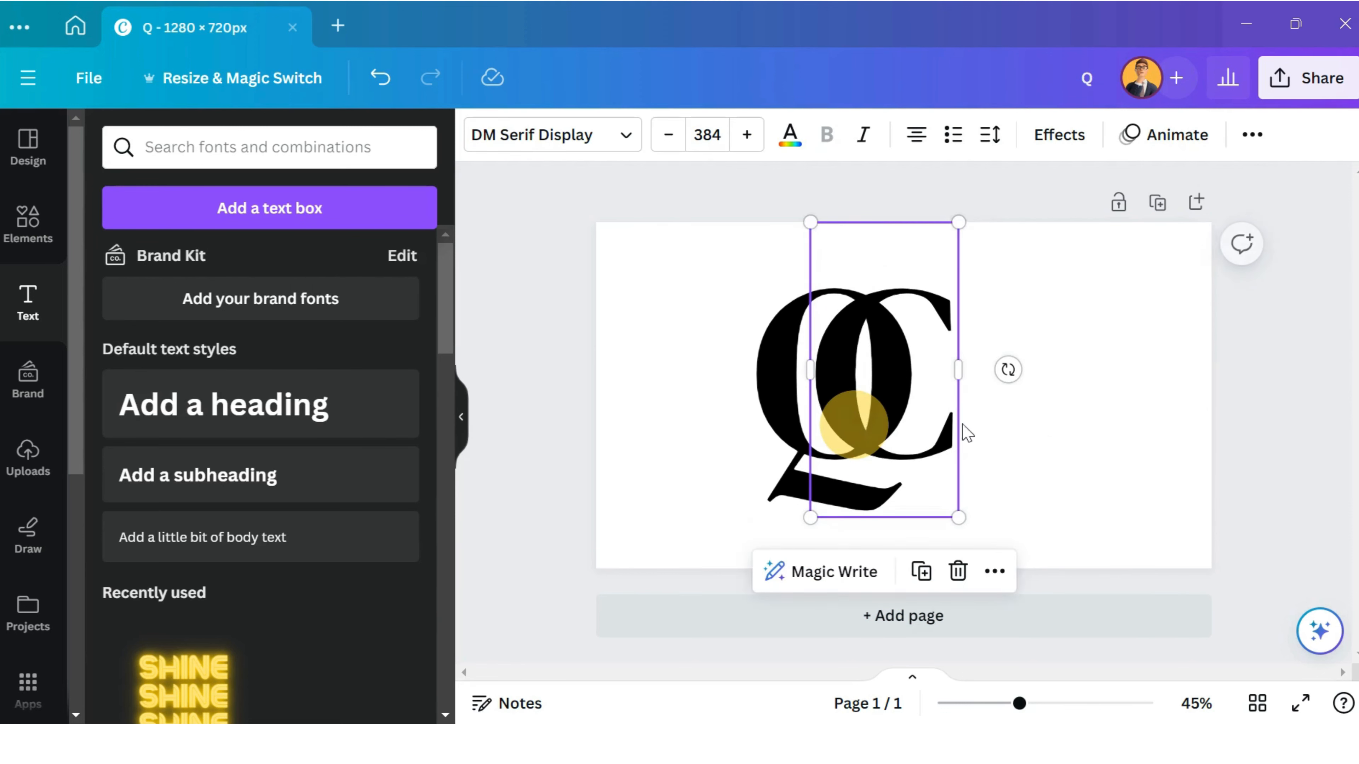
- Recolour the letter C with the solid green from the default colours
{"action": "left_click", "coordinate": [790, 140]}
{"action": "scroll", "coordinate": [211, 376], "scroll_direction": "down", "scroll_amount": 2}
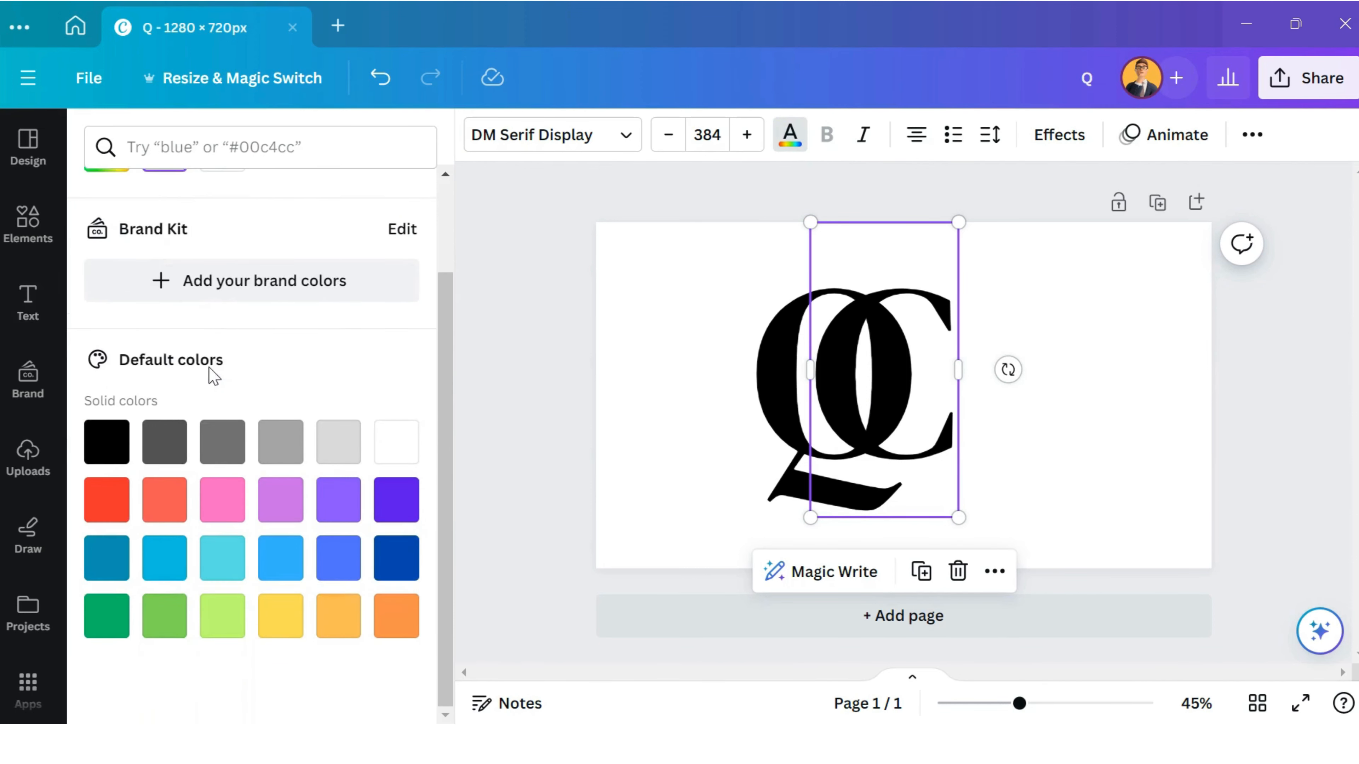
{"action": "left_click", "coordinate": [116, 627]}
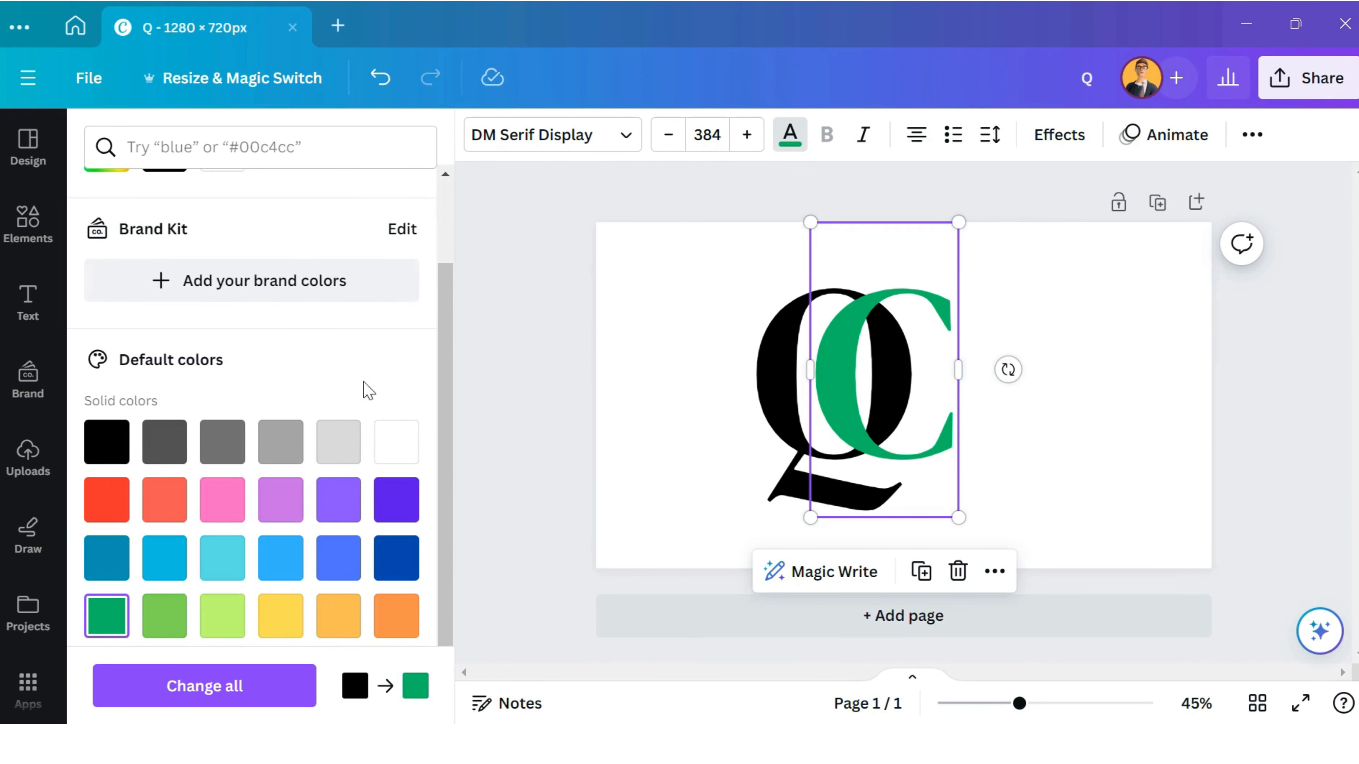
- Add a second page and place a duplicate of the green C on it
{"action": "left_click", "coordinate": [931, 616]}
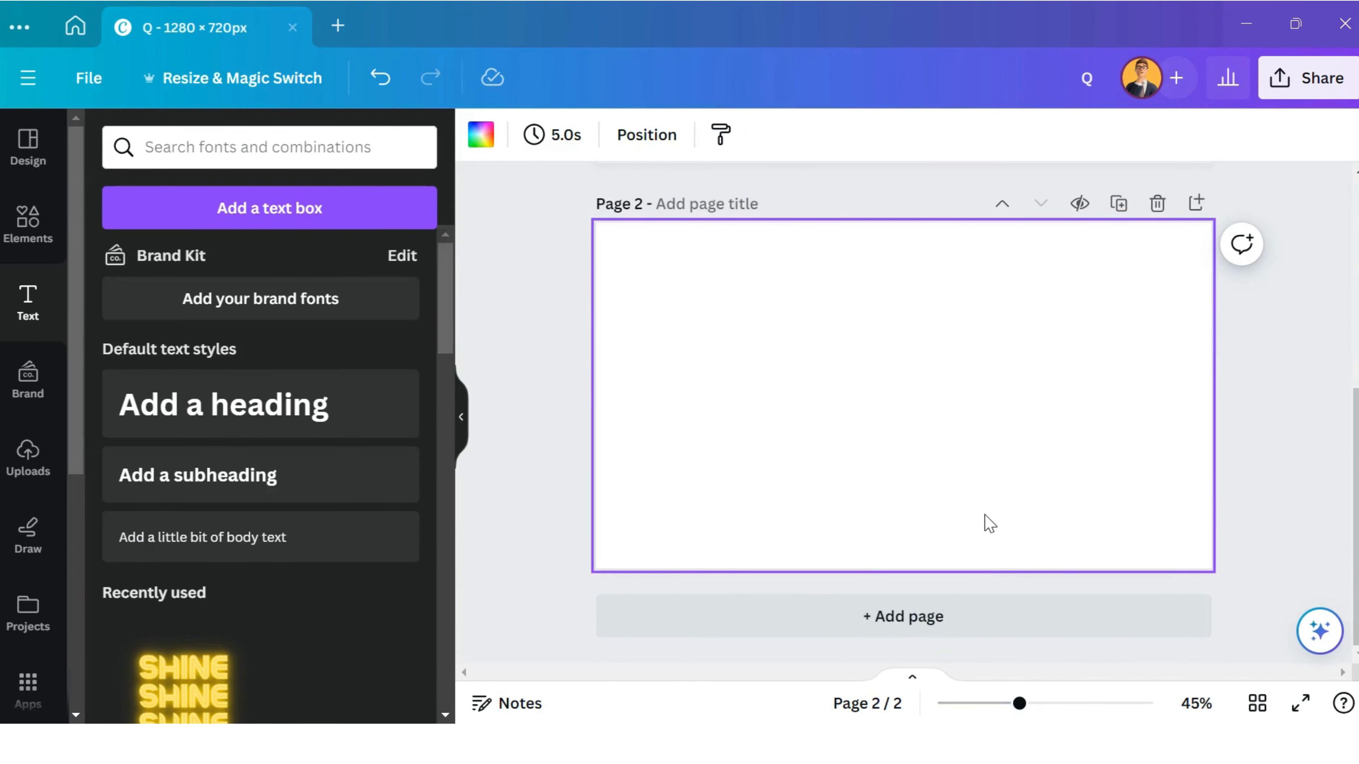
{"action": "scroll", "coordinate": [988, 522], "scroll_direction": "up", "scroll_amount": 5}
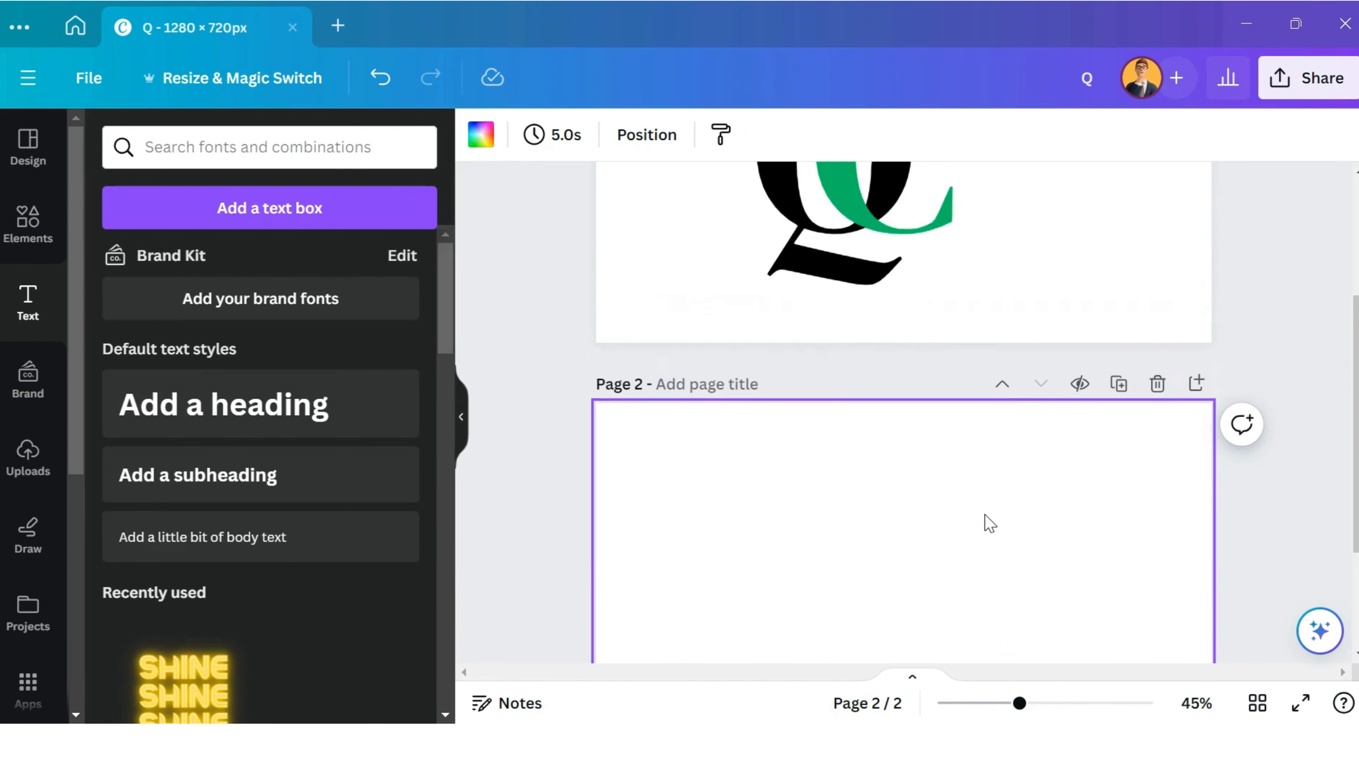
{"action": "left_click", "coordinate": [862, 359]}
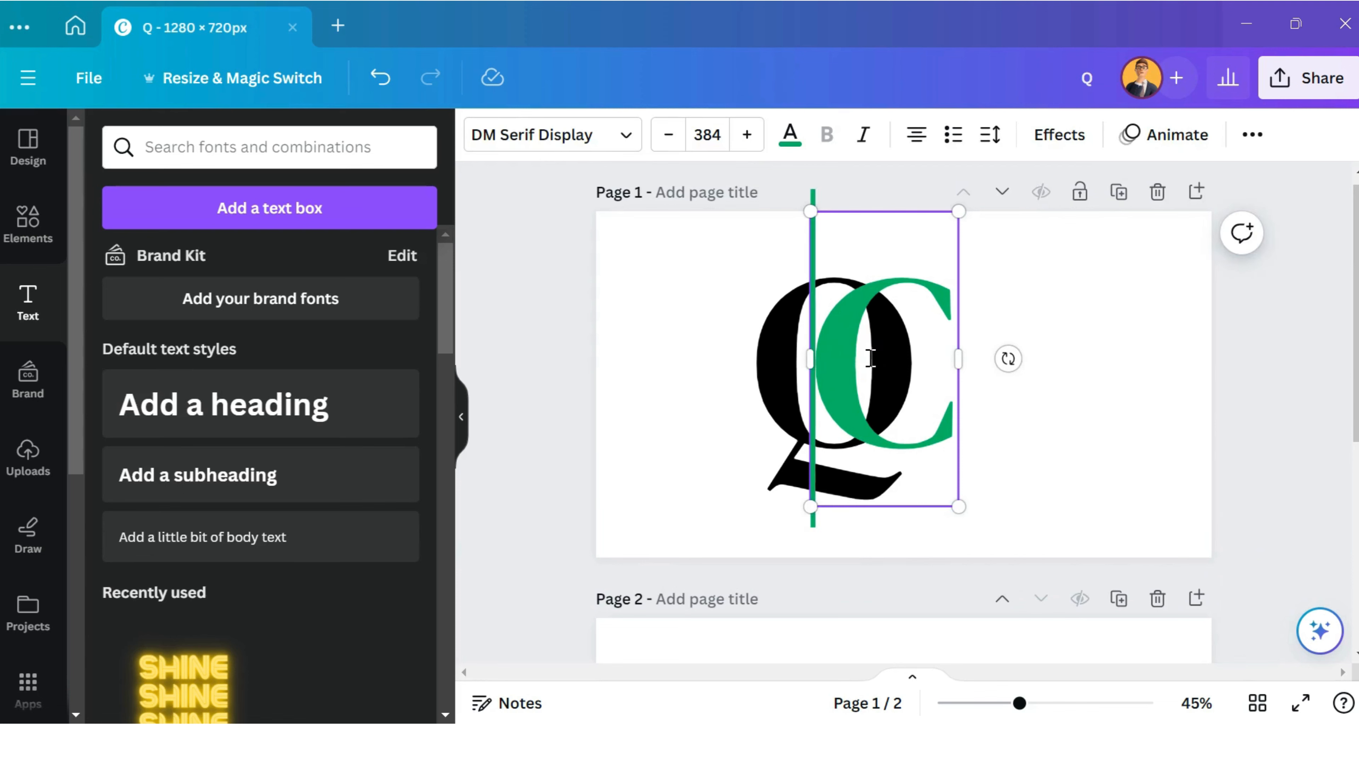
{"action": "left_click", "coordinate": [1116, 335]}
{"action": "left_click", "coordinate": [849, 371]}
{"action": "left_click", "coordinate": [921, 560]}
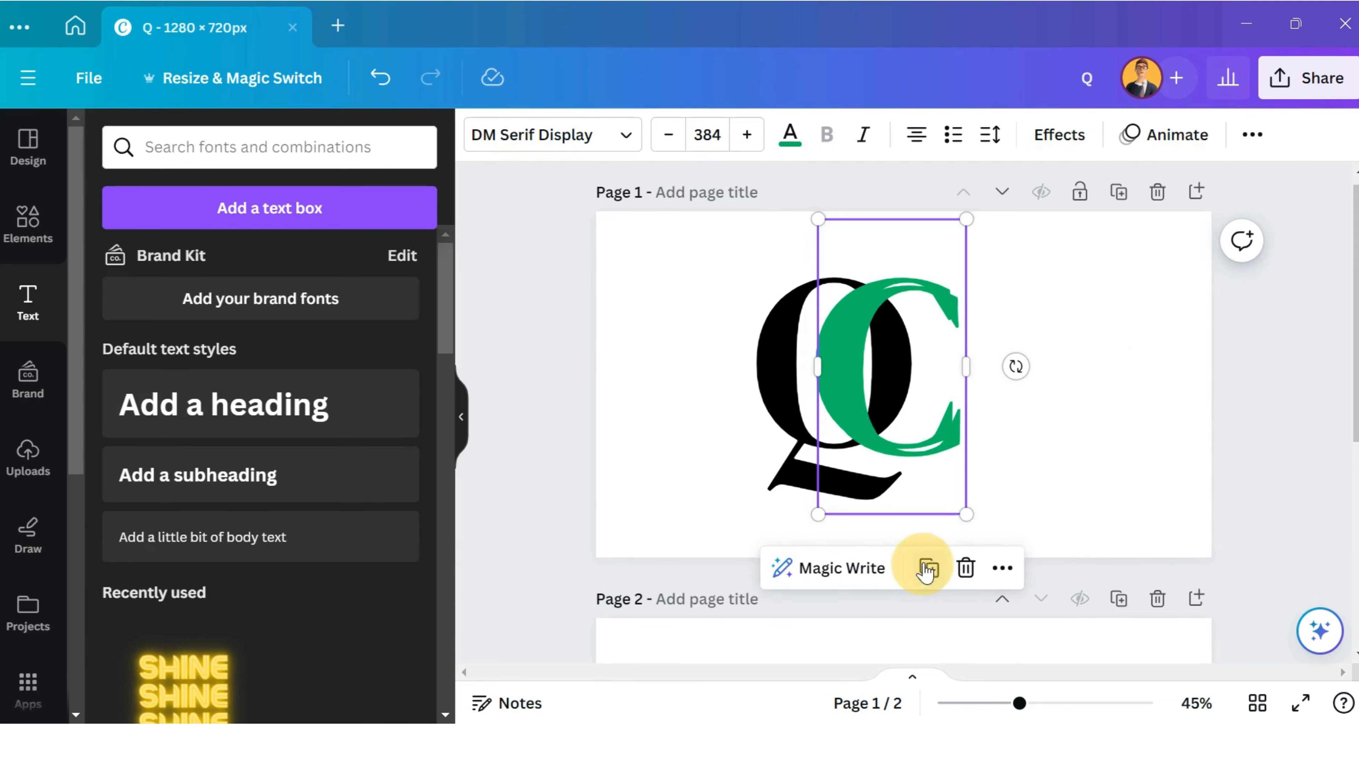
{"action": "left_click_drag", "start_coordinate": [863, 396], "coordinate": [875, 487]}
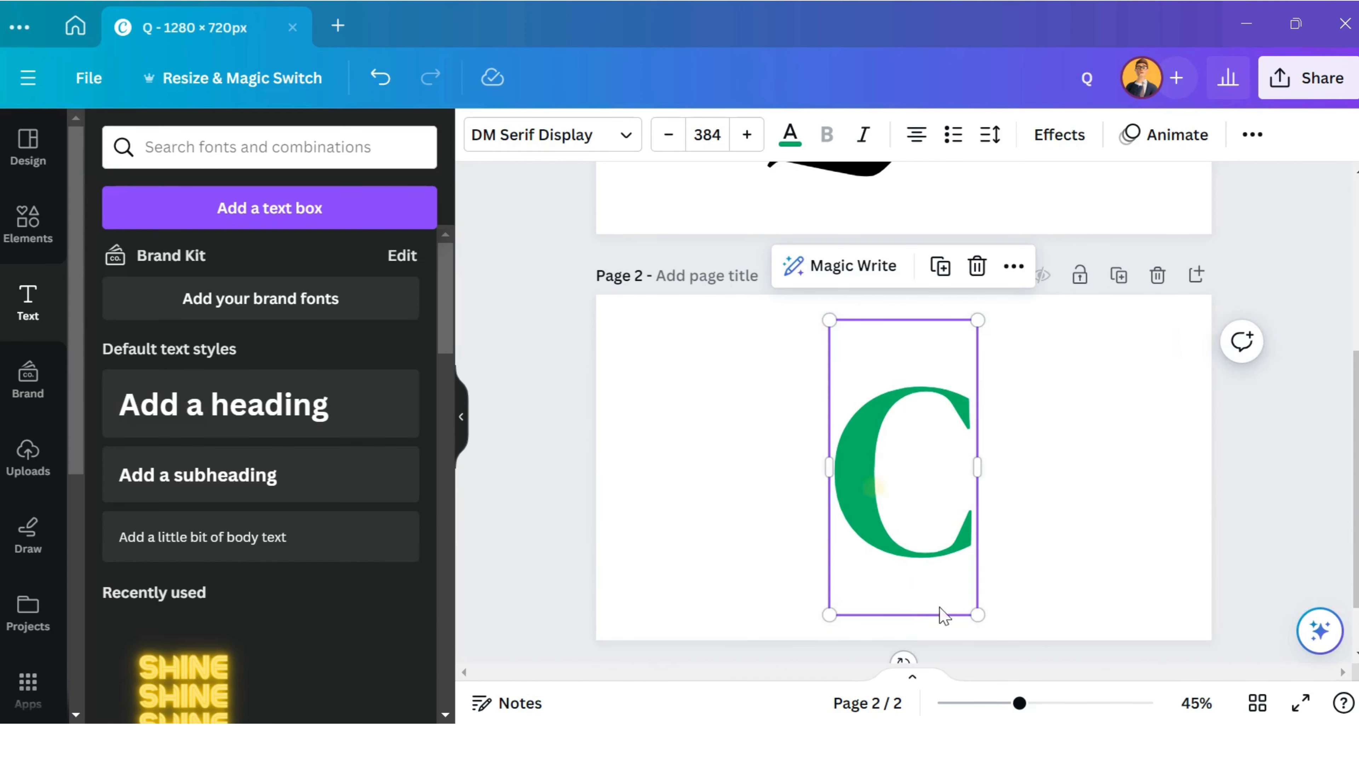
- Enlarge the green C on page 2 to font size 450 so its text box fills the page height, centred on the page
{"action": "left_click_drag", "start_coordinate": [977, 615], "coordinate": [991, 637]}
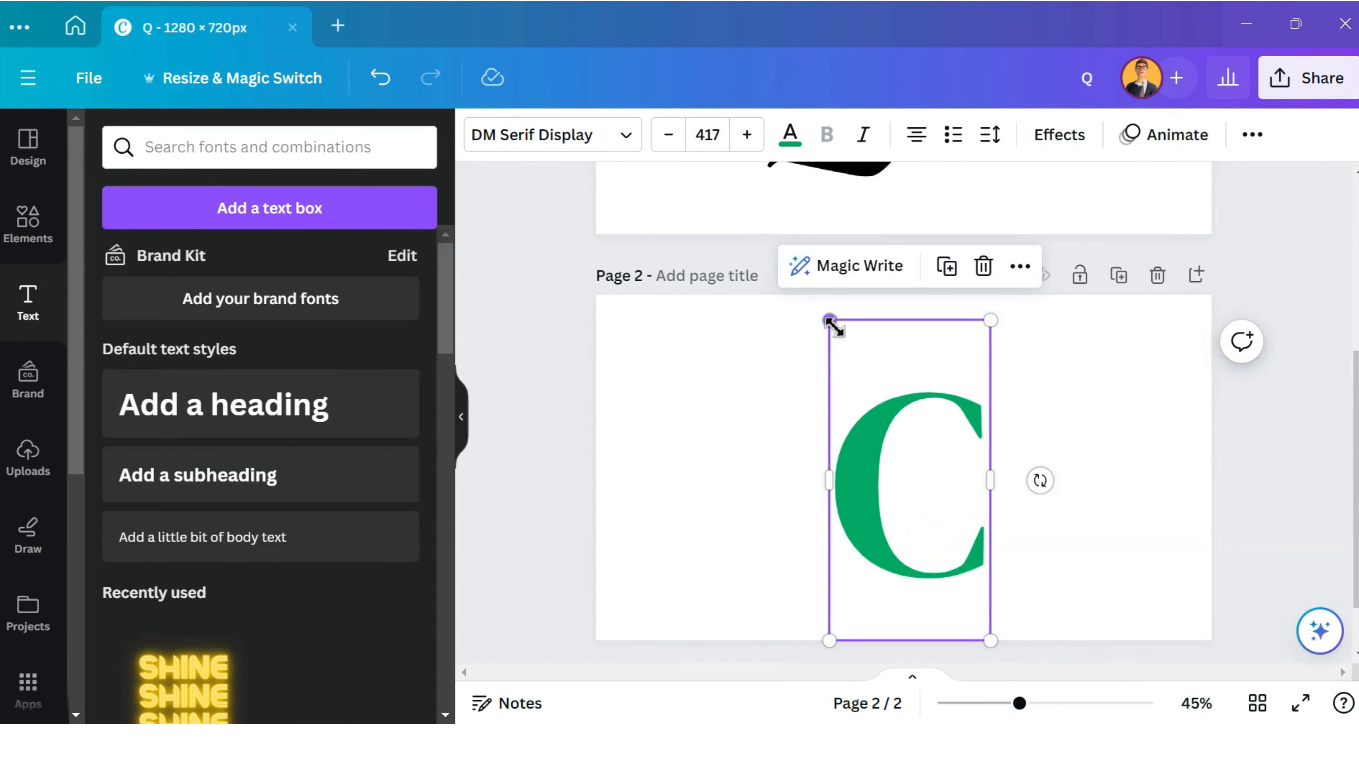
{"action": "left_click_drag", "start_coordinate": [829, 320], "coordinate": [816, 294]}
{"action": "left_click_drag", "start_coordinate": [849, 432], "coordinate": [849, 458]}
- Set up a PNG download of page 2 only, with a transparent background
{"action": "left_click", "coordinate": [1321, 80]}
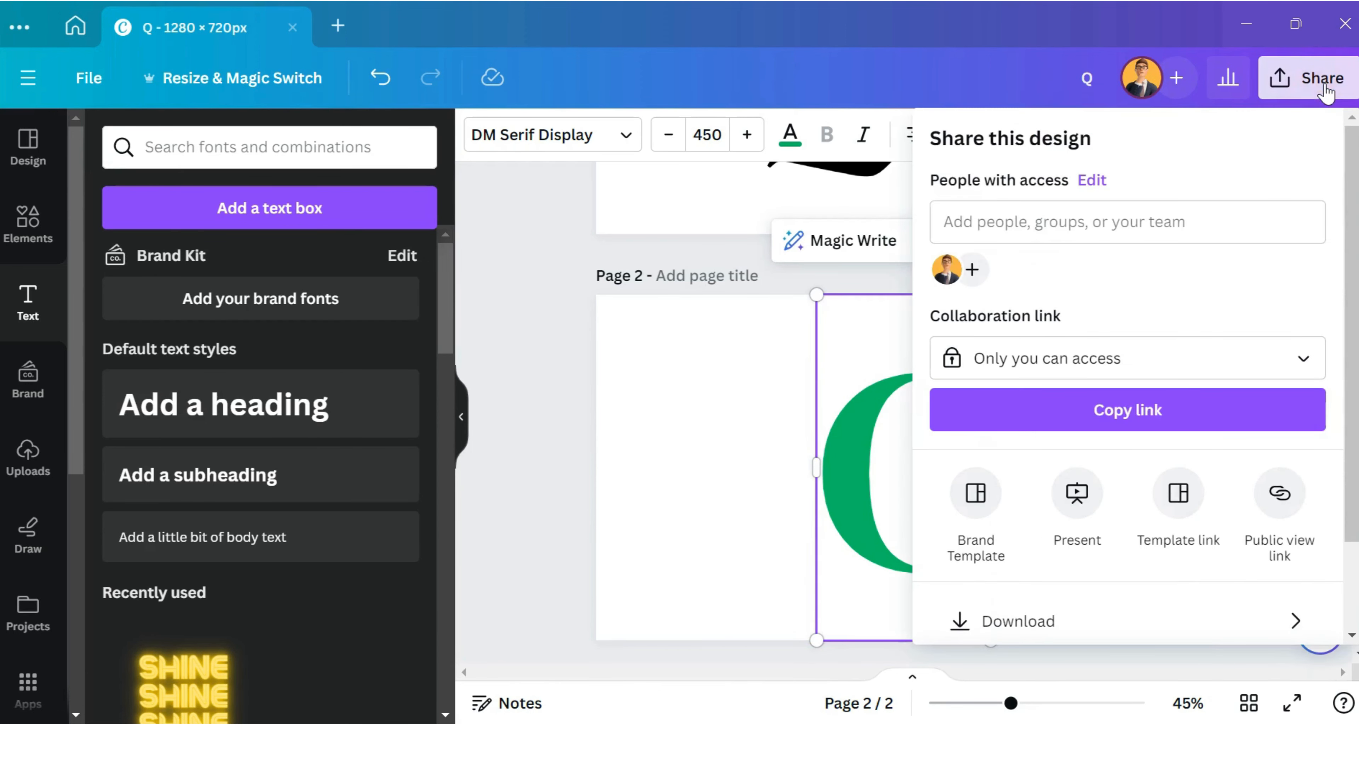
{"action": "scroll", "coordinate": [1231, 481], "scroll_direction": "down", "scroll_amount": 2}
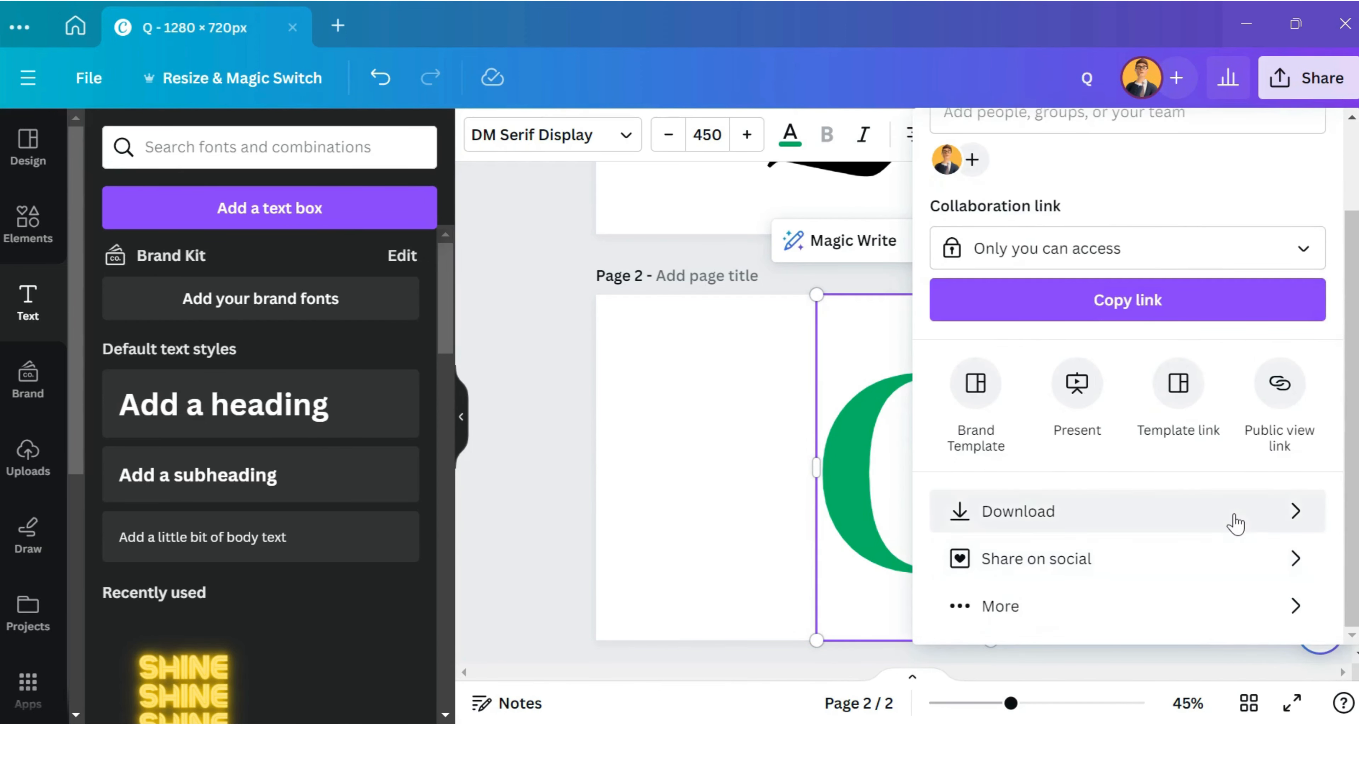
{"action": "left_click", "coordinate": [1234, 522]}
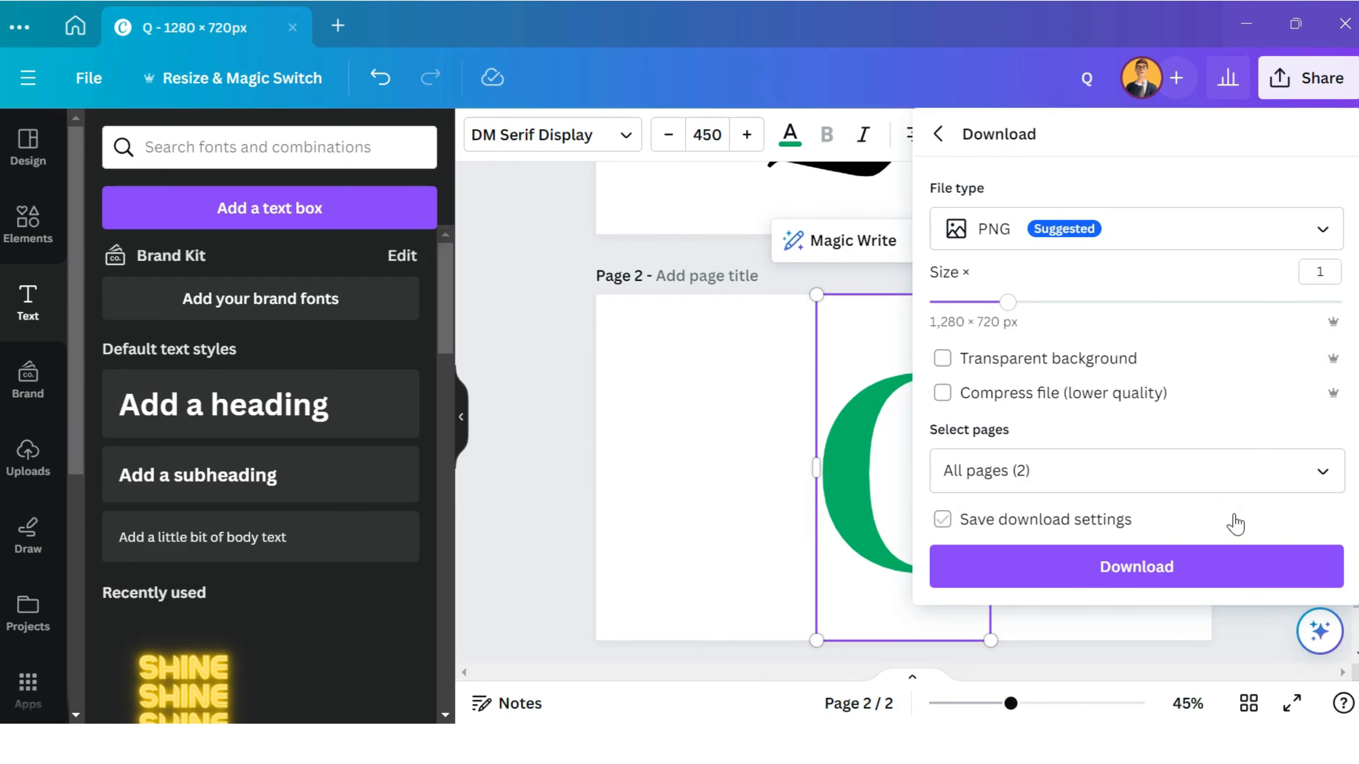
{"action": "left_click", "coordinate": [1173, 464]}
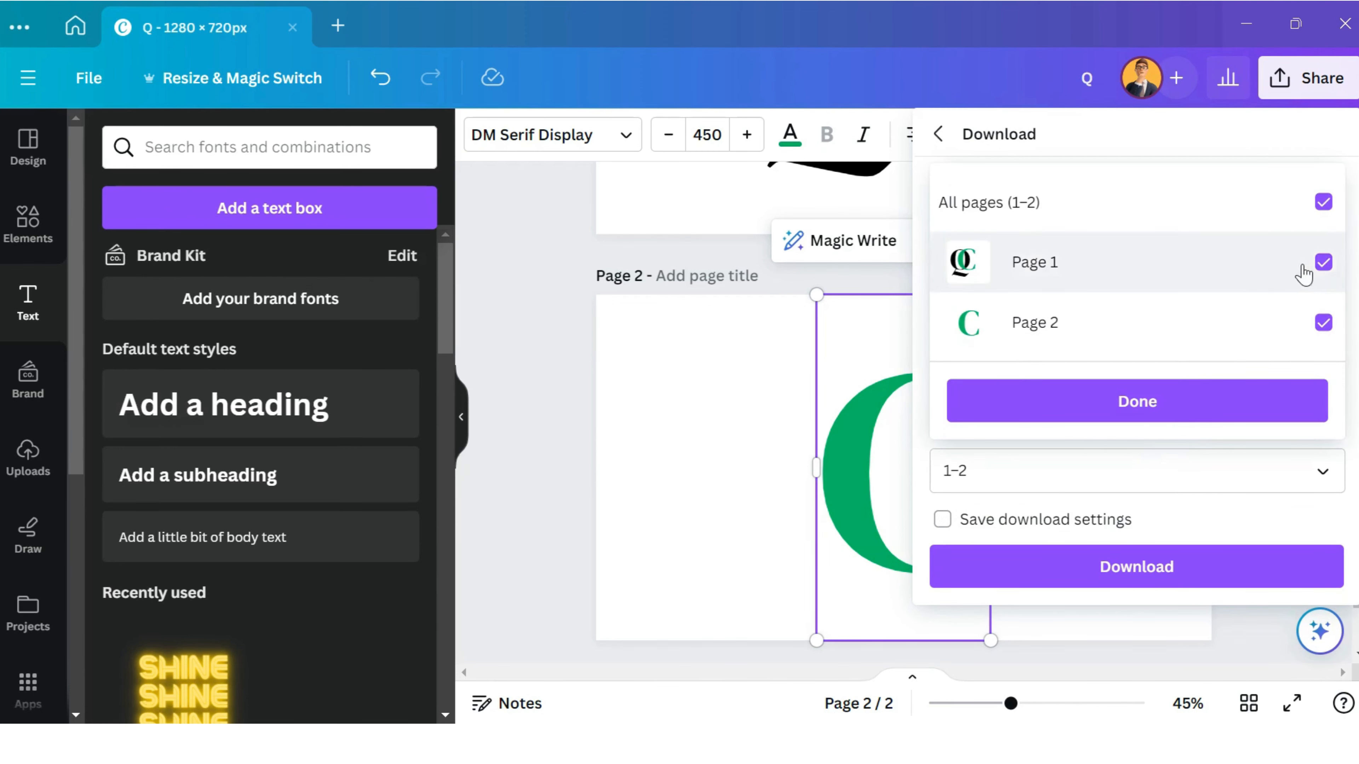
{"action": "left_click", "coordinate": [1321, 267]}
{"action": "left_click", "coordinate": [1146, 401]}
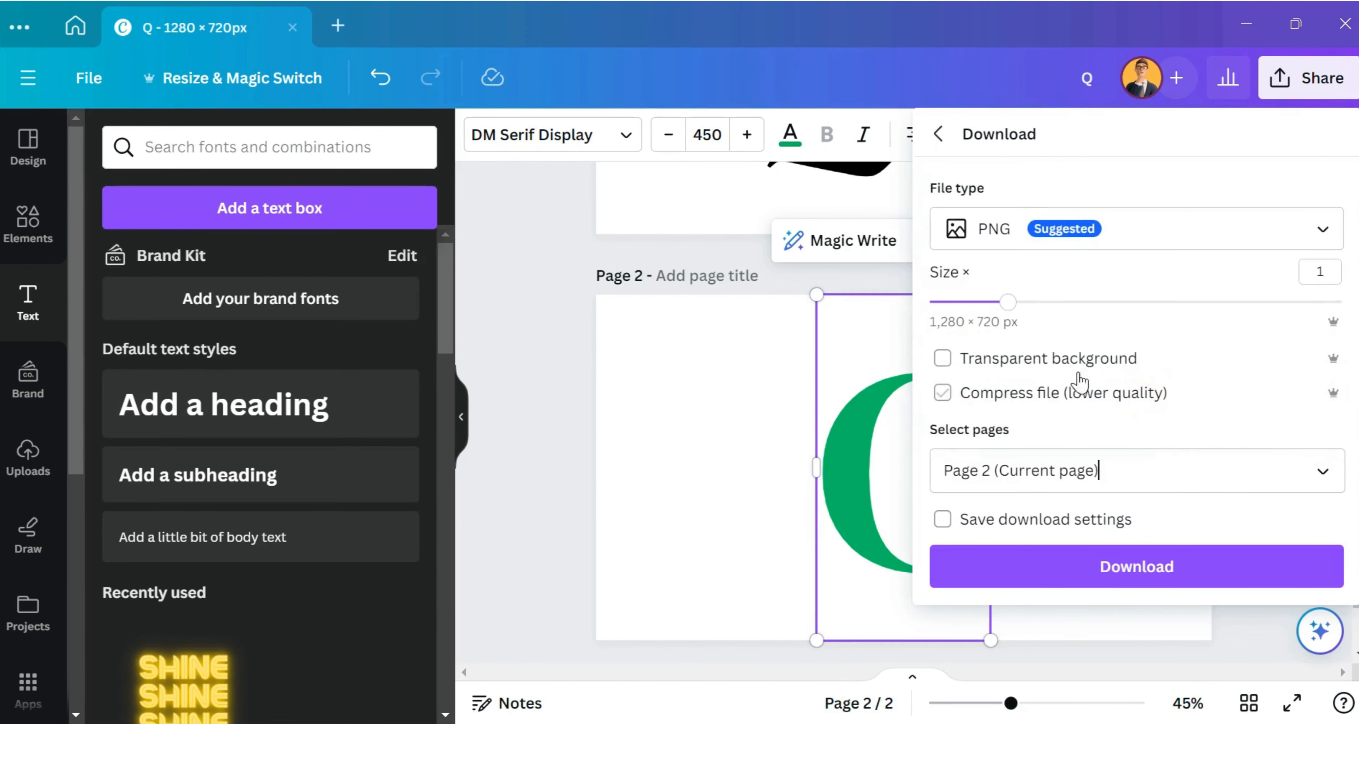
{"action": "left_click", "coordinate": [942, 362]}
- Download the page and save it as the PNG file Q in the Downloads folder
{"action": "left_click", "coordinate": [1098, 568]}
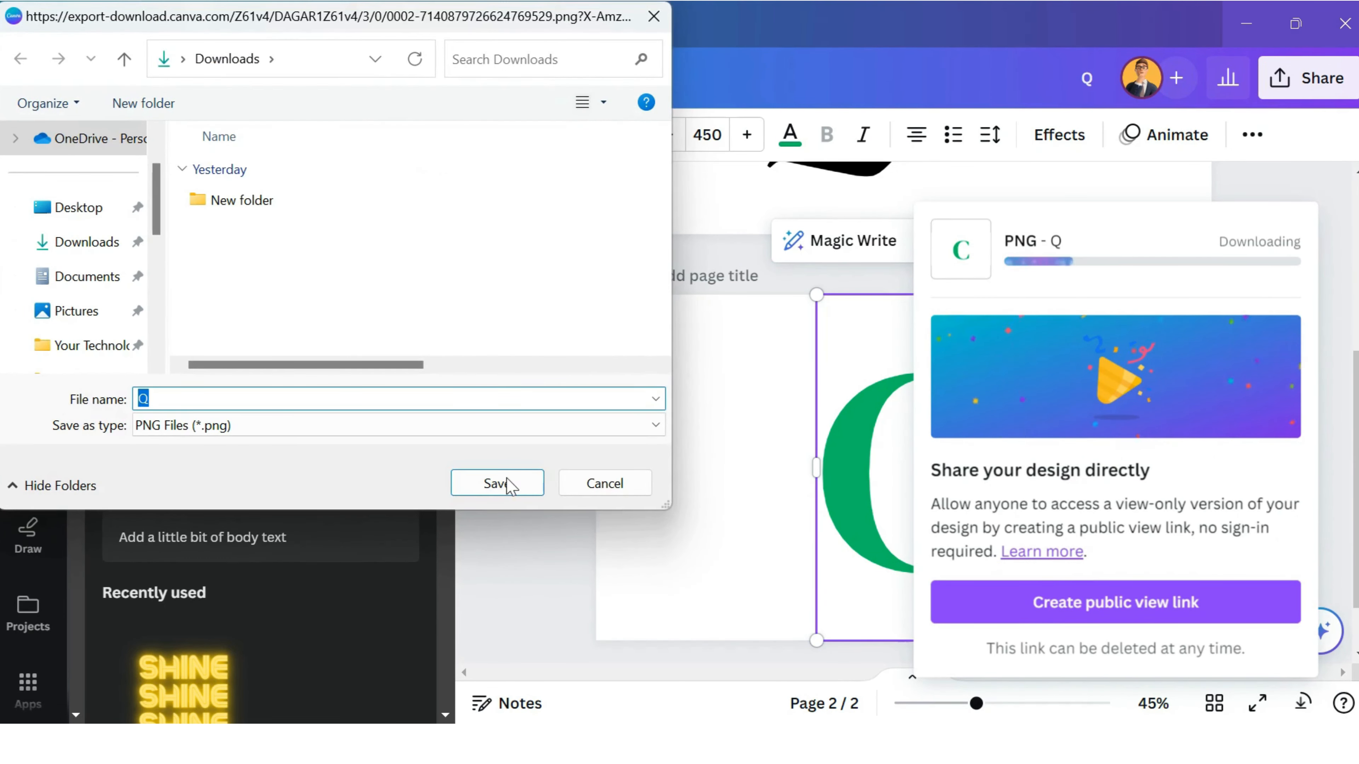
{"action": "left_click", "coordinate": [507, 482]}
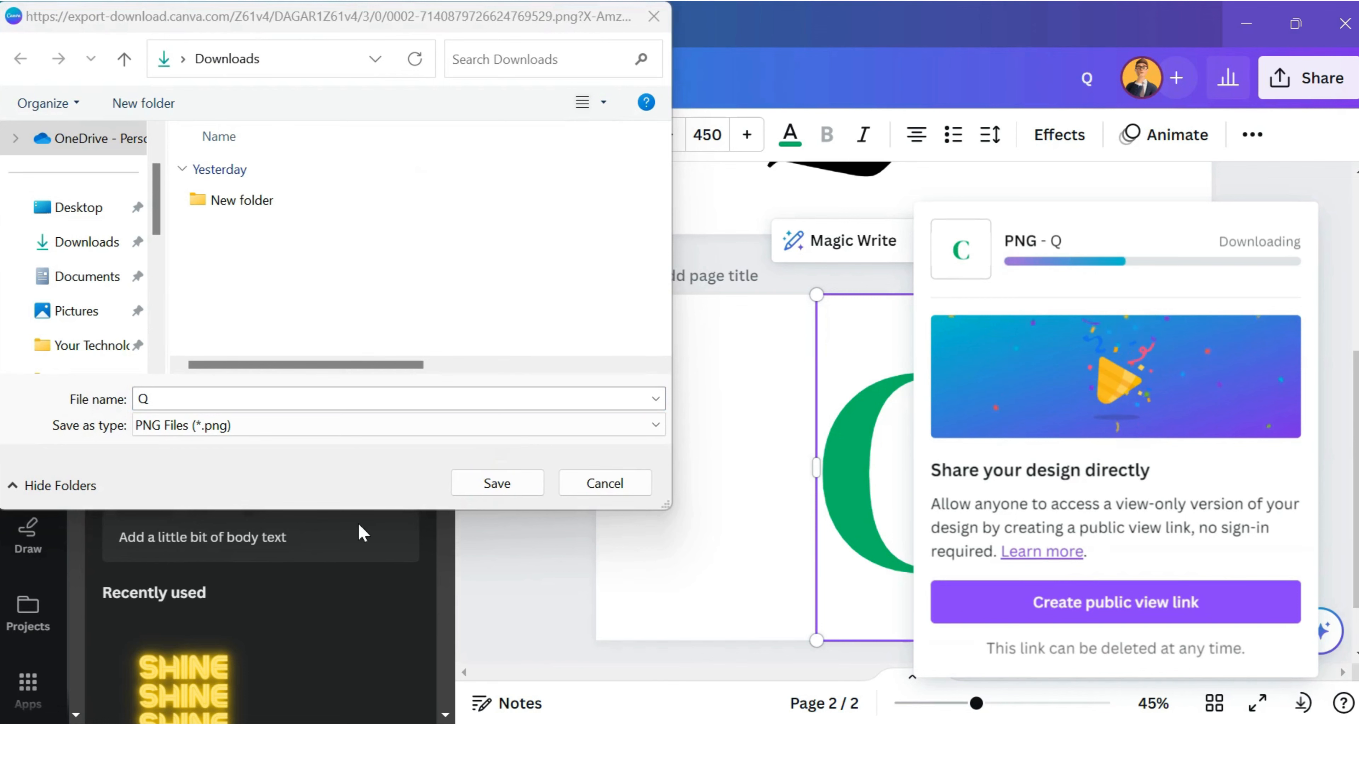
{"action": "left_click", "coordinate": [523, 491]}
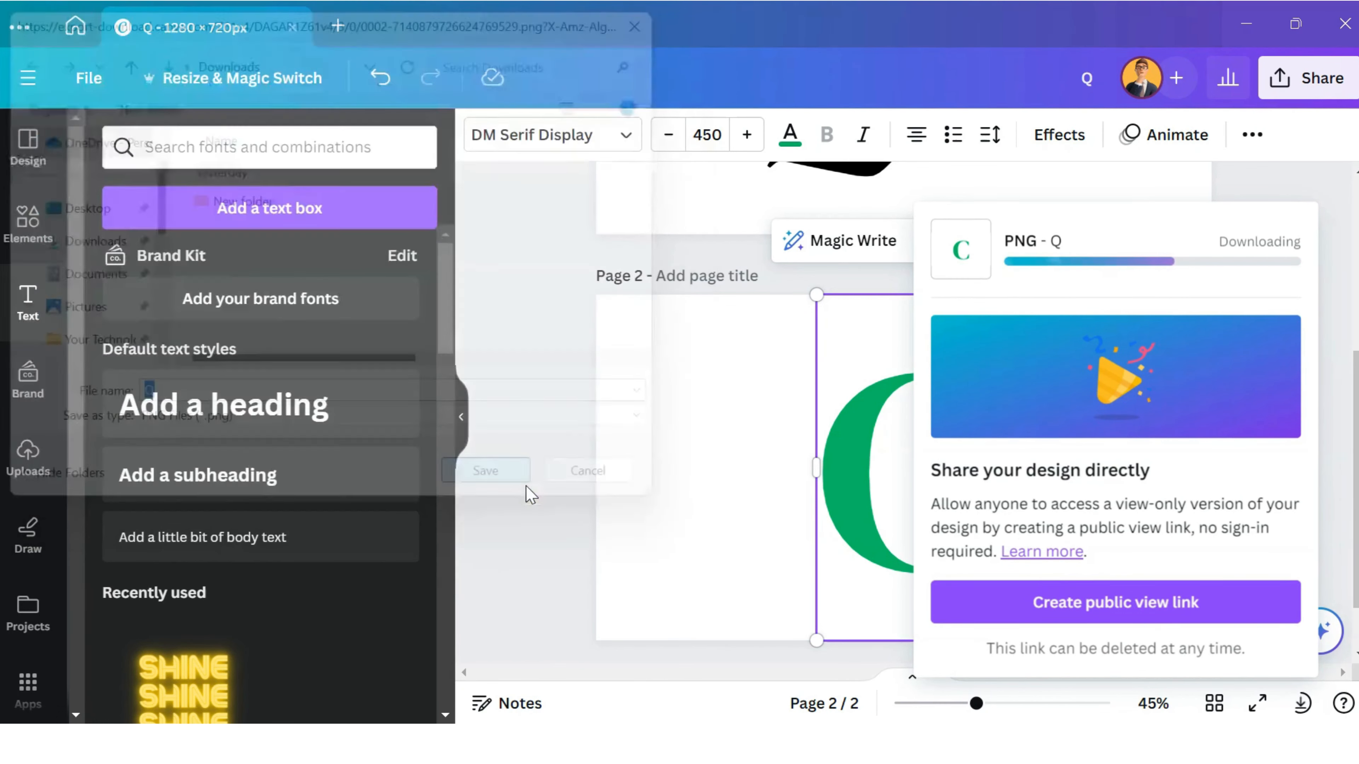
- Upload the saved transparent C image and place it on page 2
{"action": "left_click", "coordinate": [22, 468]}
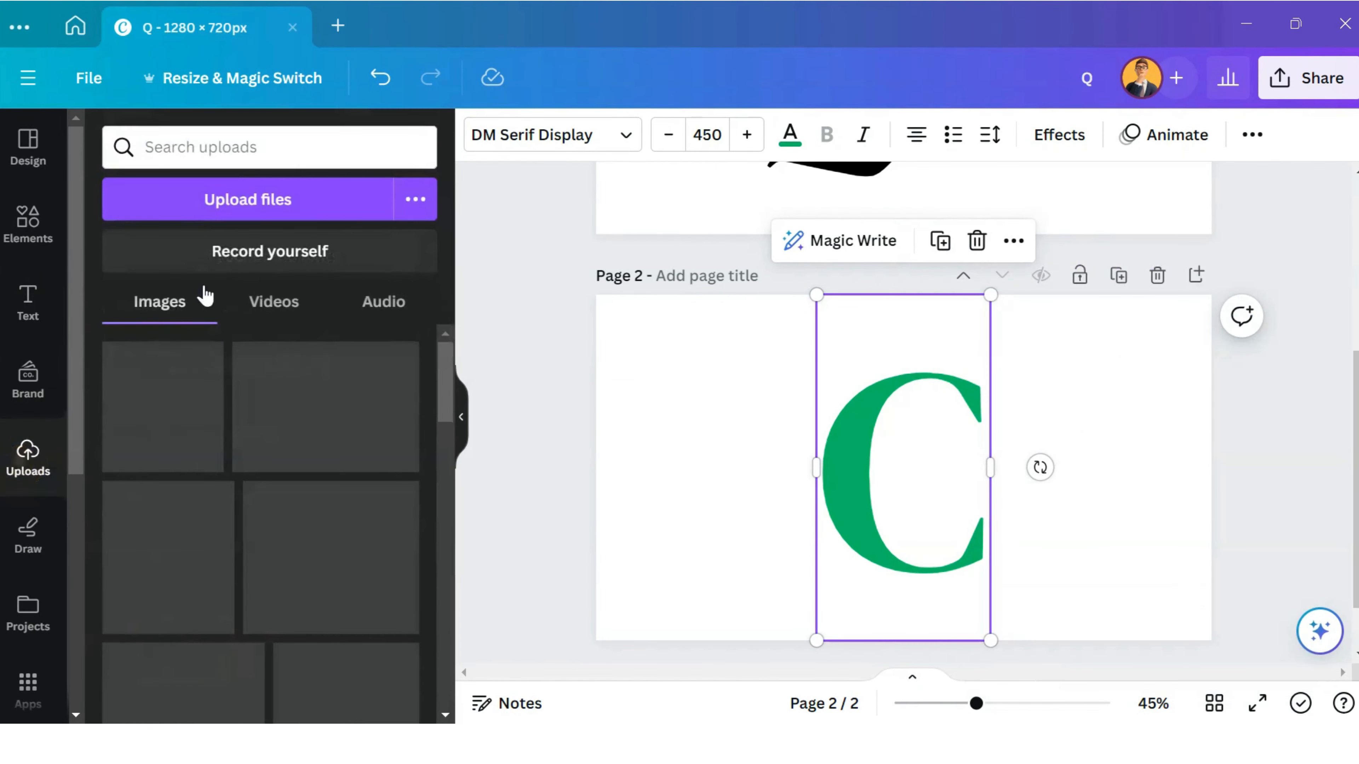
{"action": "left_click", "coordinate": [260, 200]}
{"action": "double_click", "coordinate": [238, 206]}
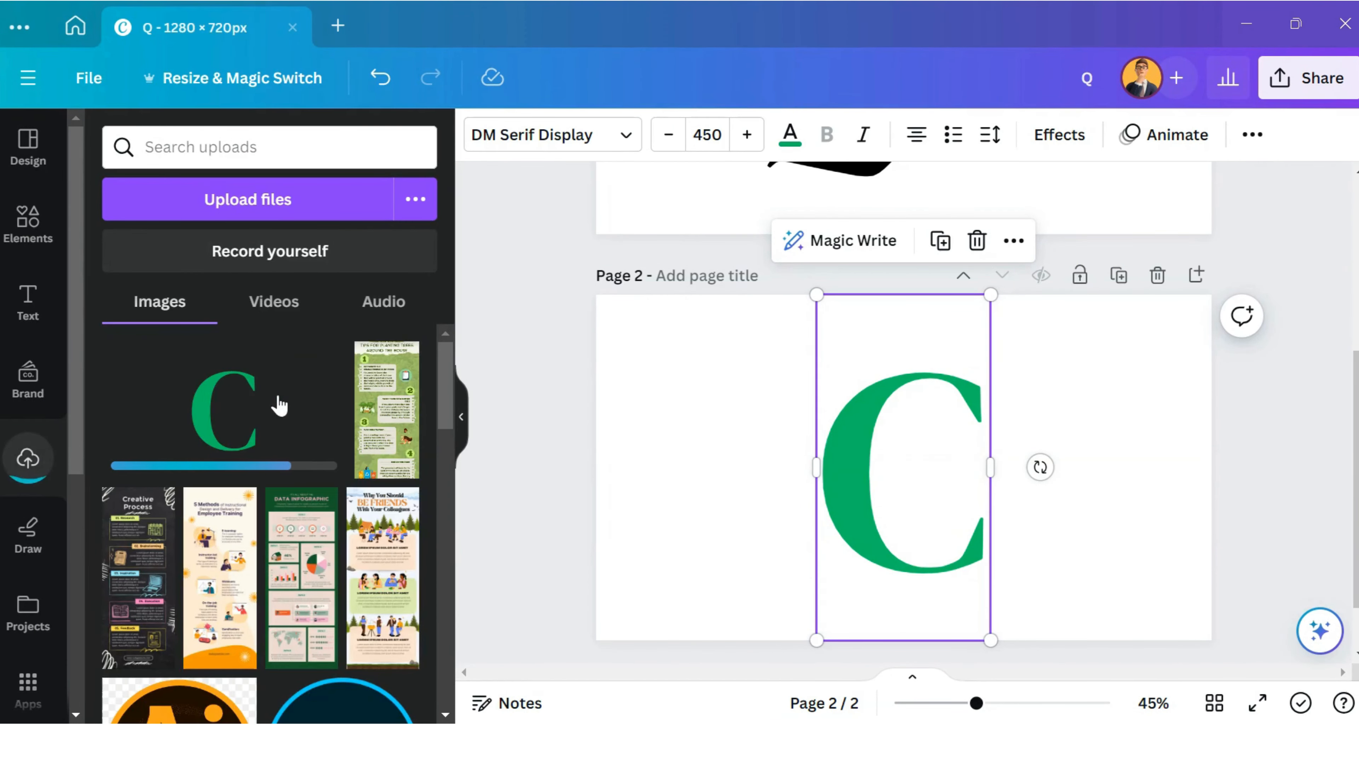
{"action": "scroll", "coordinate": [713, 370], "scroll_direction": "up", "scroll_amount": 5}
{"action": "scroll", "coordinate": [738, 367], "scroll_direction": "down", "scroll_amount": 3}
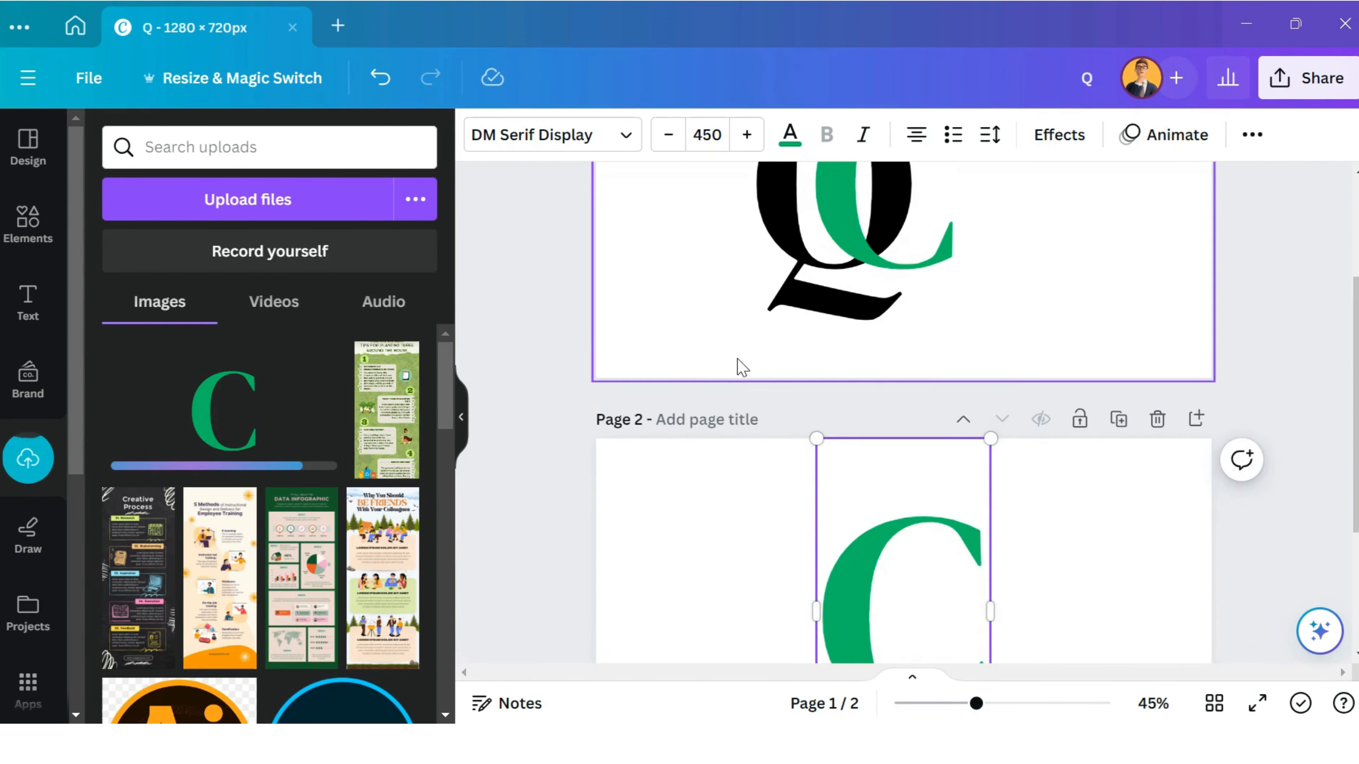
{"action": "scroll", "coordinate": [742, 367], "scroll_direction": "down", "scroll_amount": 3}
{"action": "left_click", "coordinate": [282, 416]}
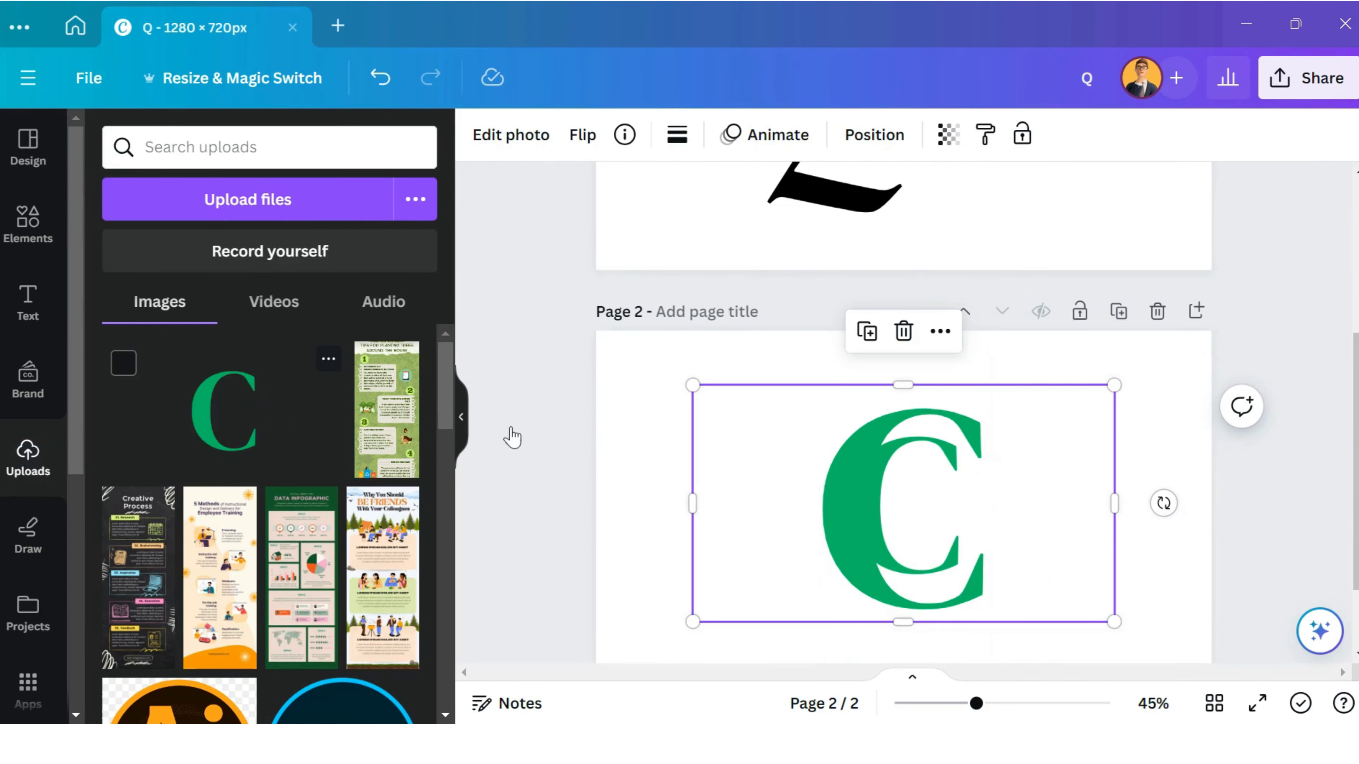
- Send the green C text on page 1 backward so it sits behind the black Q
{"action": "scroll", "coordinate": [719, 474], "scroll_direction": "up", "scroll_amount": 3}
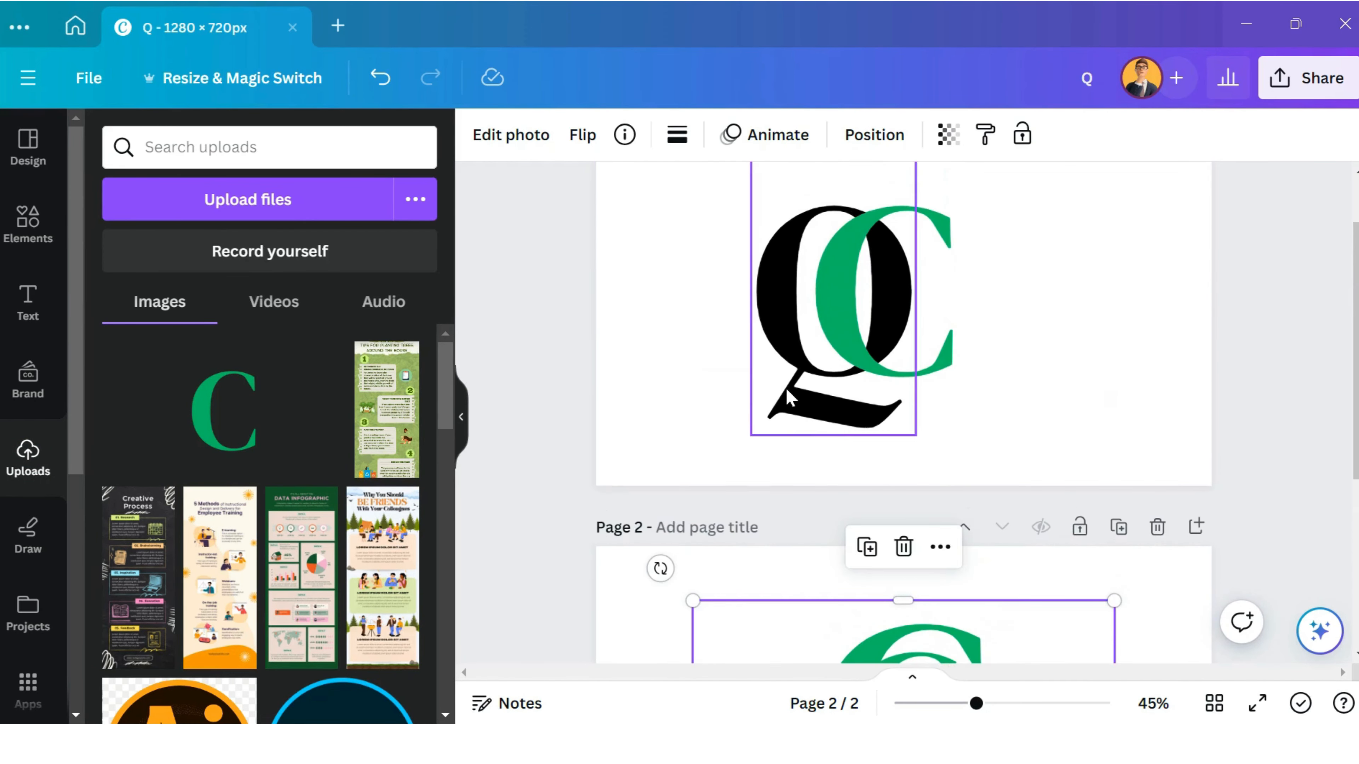
{"action": "left_click", "coordinate": [822, 289]}
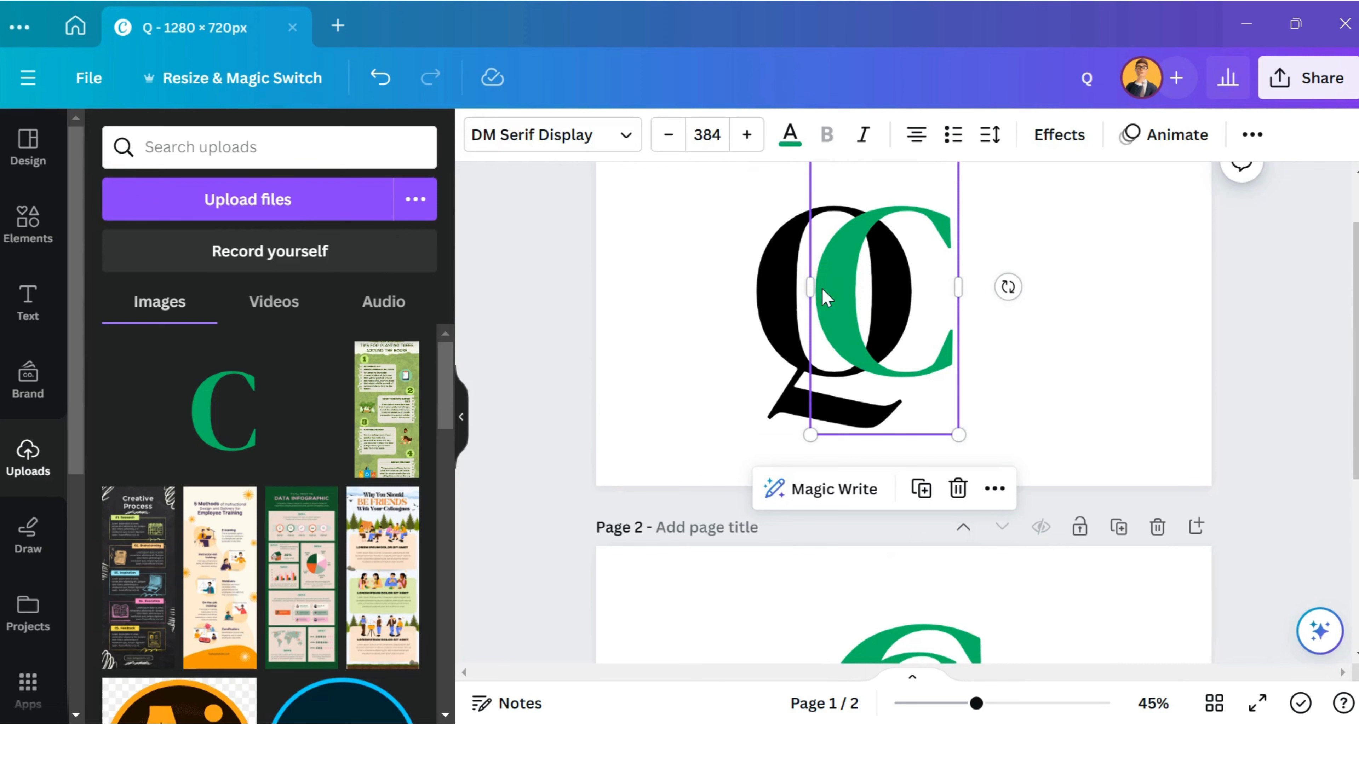
{"action": "right_click", "coordinate": [841, 292]}
{"action": "mouse_move", "coordinate": [972, 364]}
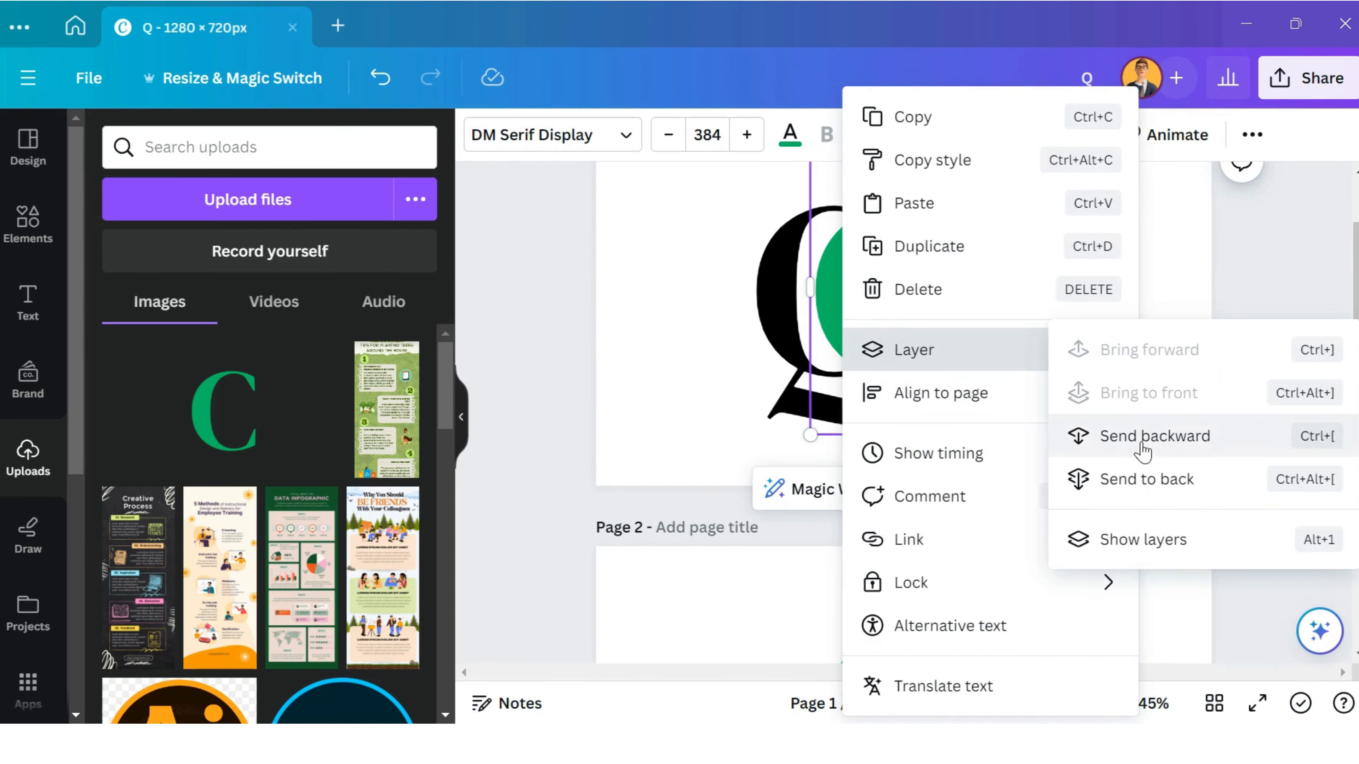
{"action": "left_click", "coordinate": [1173, 451]}
- Move the uploaded C image from page 2 to page 1 and enlarge it to match and cover the green C letter
{"action": "scroll", "coordinate": [1130, 487], "scroll_direction": "down", "scroll_amount": 3}
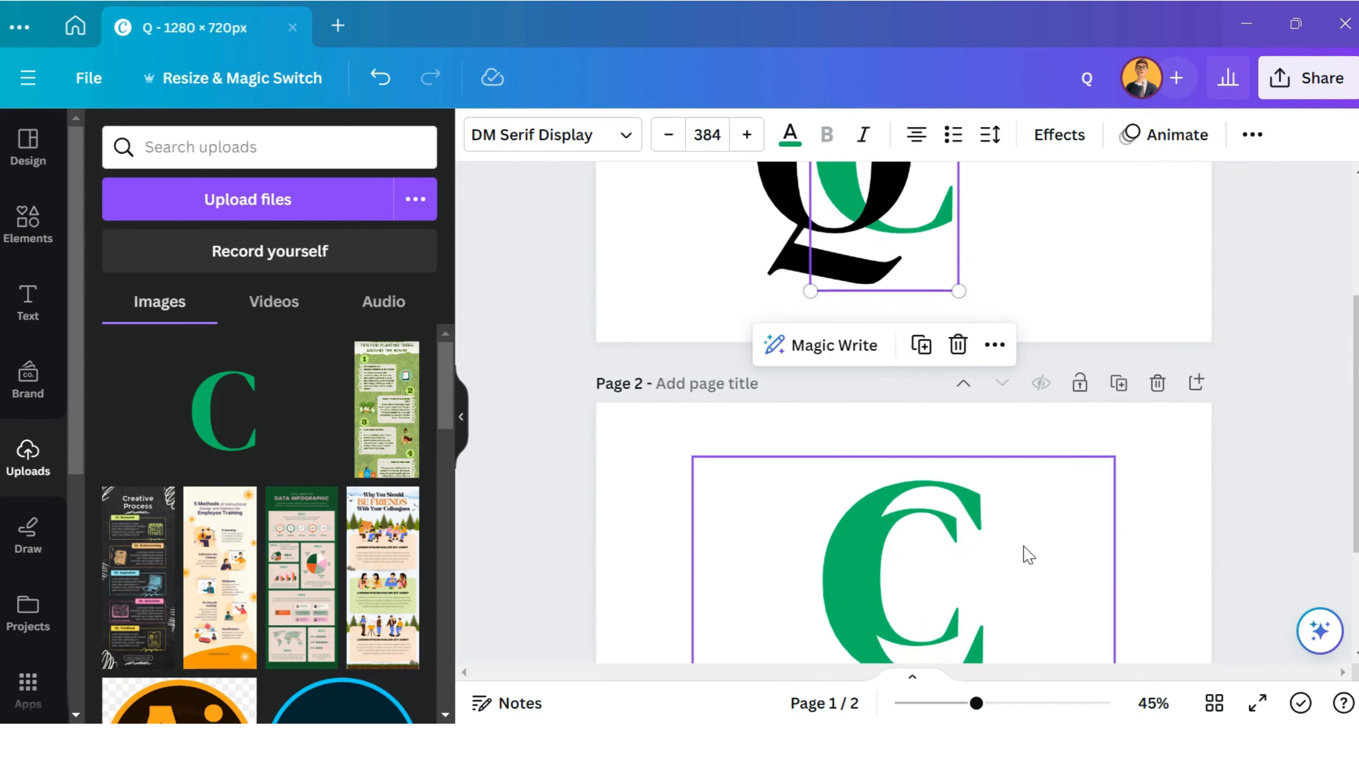
{"action": "left_click_drag", "start_coordinate": [1051, 552], "coordinate": [1027, 217]}
{"action": "scroll", "coordinate": [1068, 260], "scroll_direction": "up", "scroll_amount": 2}
{"action": "left_click_drag", "start_coordinate": [1036, 332], "coordinate": [1025, 244]}
{"action": "left_click_drag", "start_coordinate": [1075, 436], "coordinate": [1049, 390]}
{"action": "left_click_drag", "start_coordinate": [1157, 482], "coordinate": [1151, 479]}
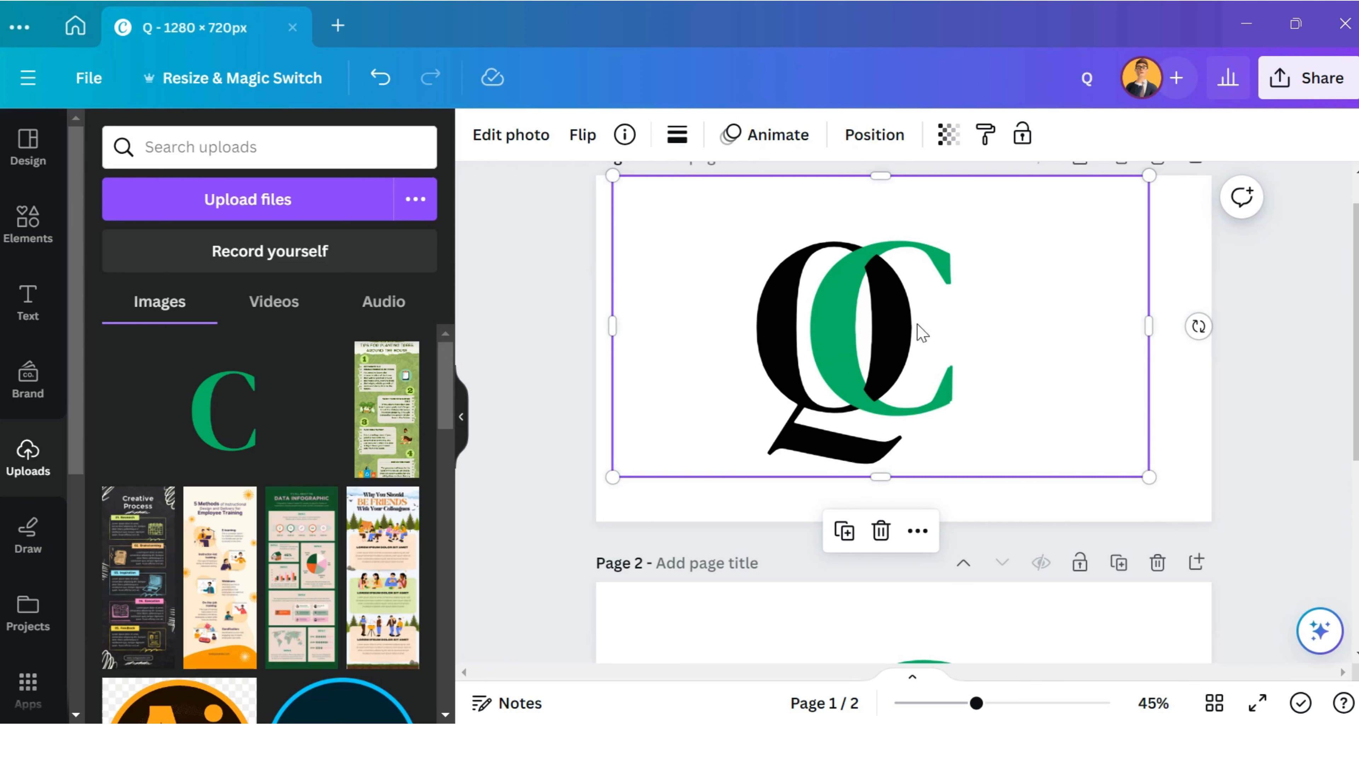
- Crop away the upper half of the C image and fine-tune its size and position to align with the green C behind the Q
{"action": "left_click_drag", "start_coordinate": [880, 175], "coordinate": [902, 334]}
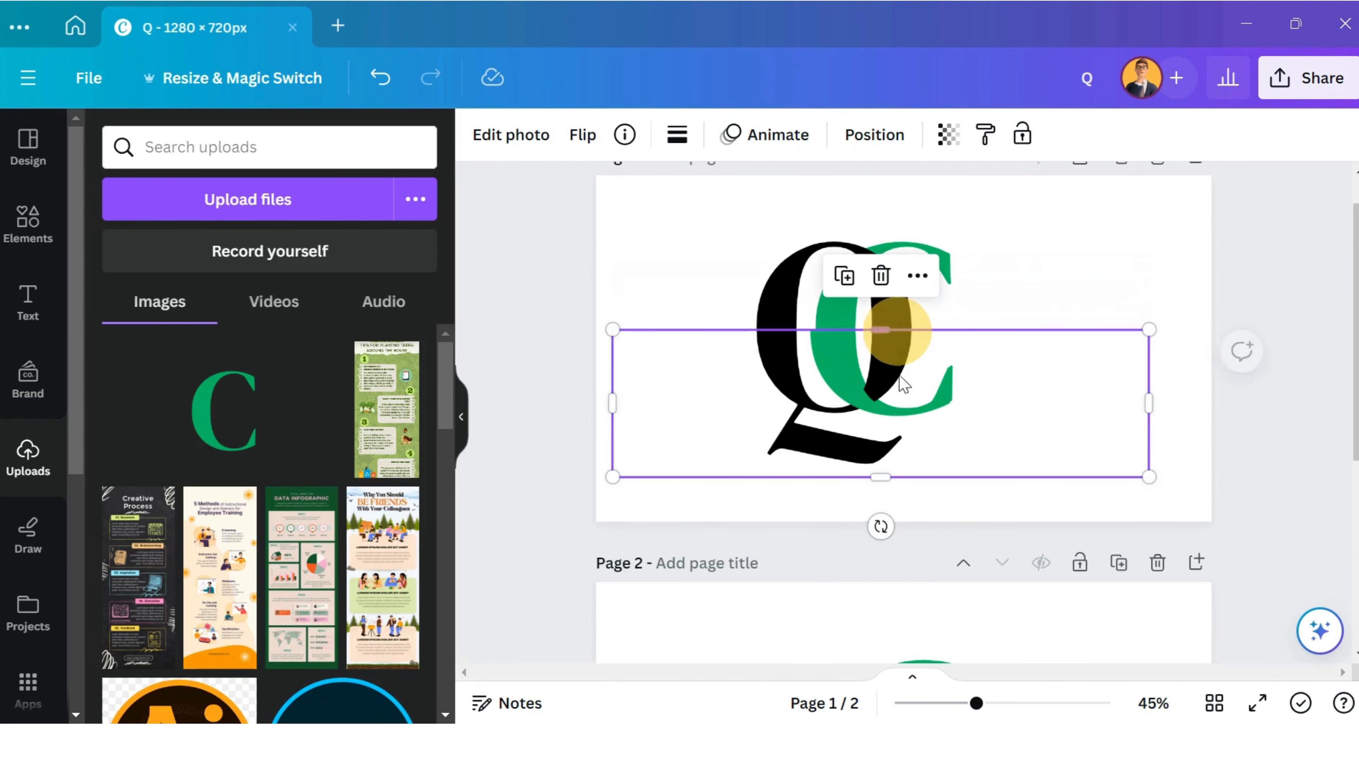
{"action": "left_click", "coordinate": [870, 383]}
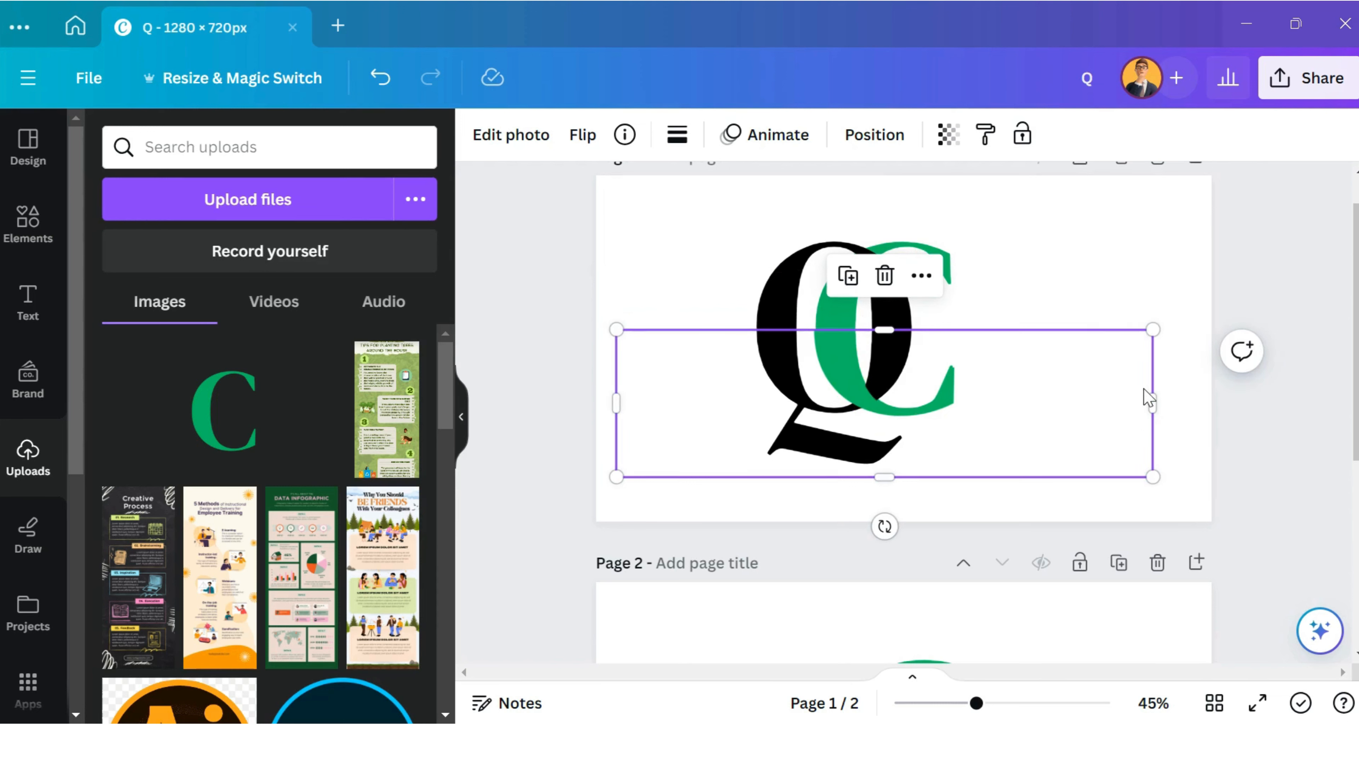
{"action": "left_click", "coordinate": [1117, 278]}
{"action": "left_click", "coordinate": [1000, 399]}
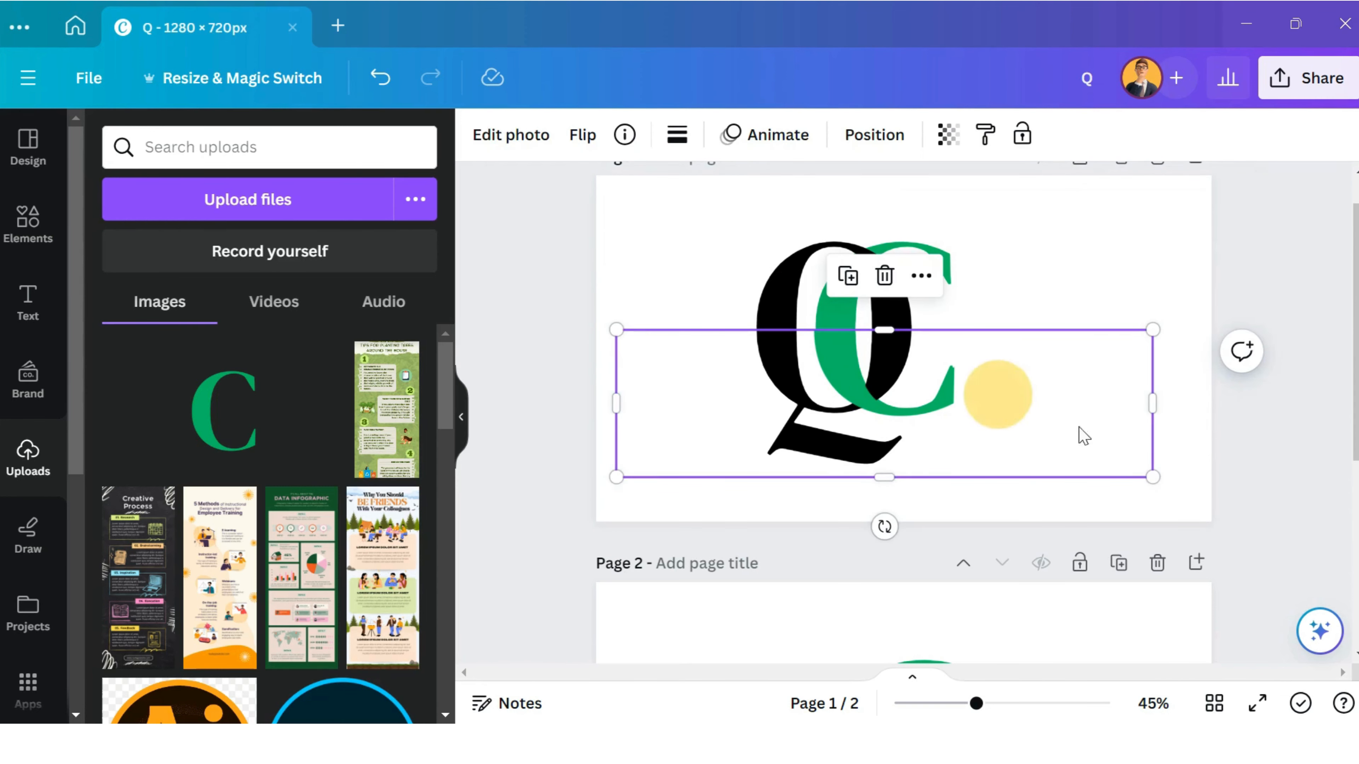
{"action": "left_click_drag", "start_coordinate": [1153, 477], "coordinate": [1144, 475]}
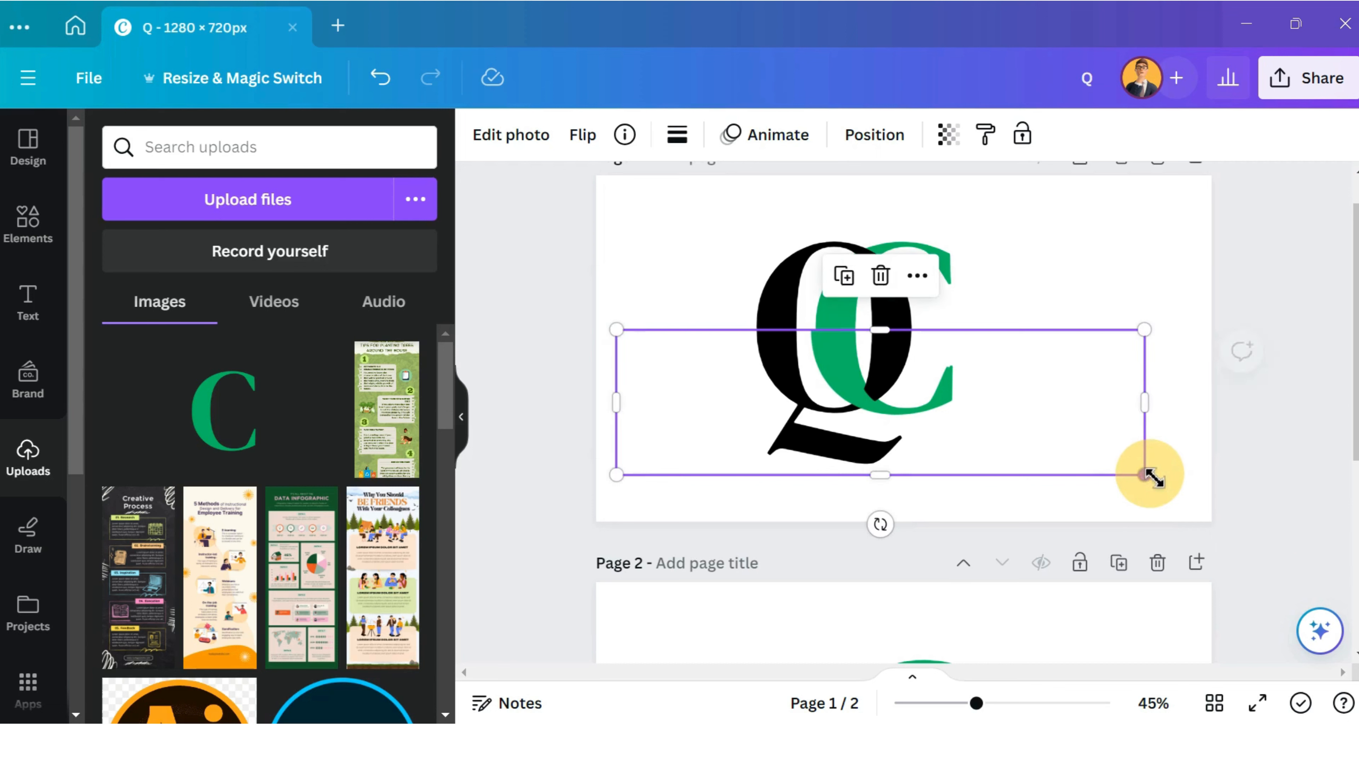
{"action": "left_click", "coordinate": [1093, 431]}
{"action": "left_click_drag", "start_coordinate": [1092, 433], "coordinate": [1094, 431]}
{"action": "left_click", "coordinate": [1069, 269]}
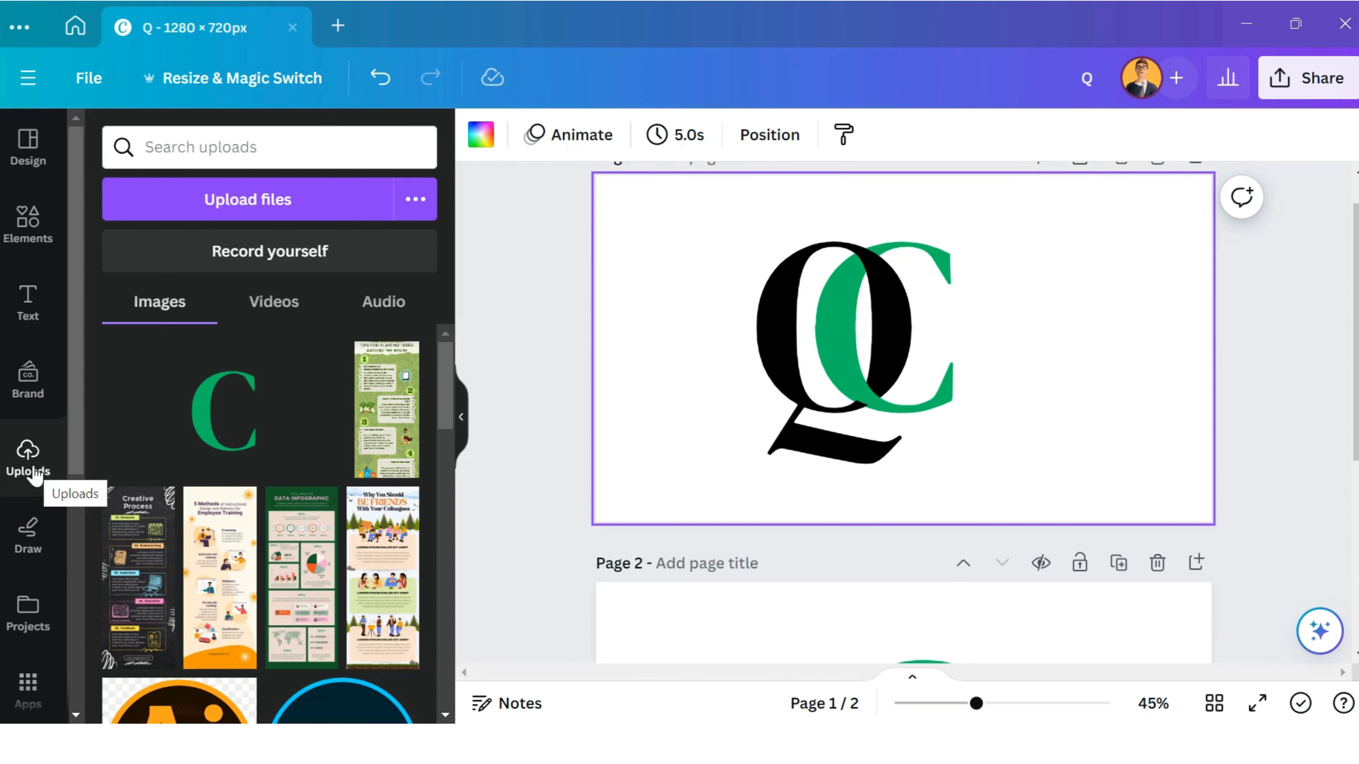
- Select all parts of the QC monogram on page 1 and move them together to the centre of the page
{"action": "left_click_drag", "start_coordinate": [1052, 474], "coordinate": [749, 198]}
{"action": "left_click_drag", "start_coordinate": [876, 334], "coordinate": [918, 344]}
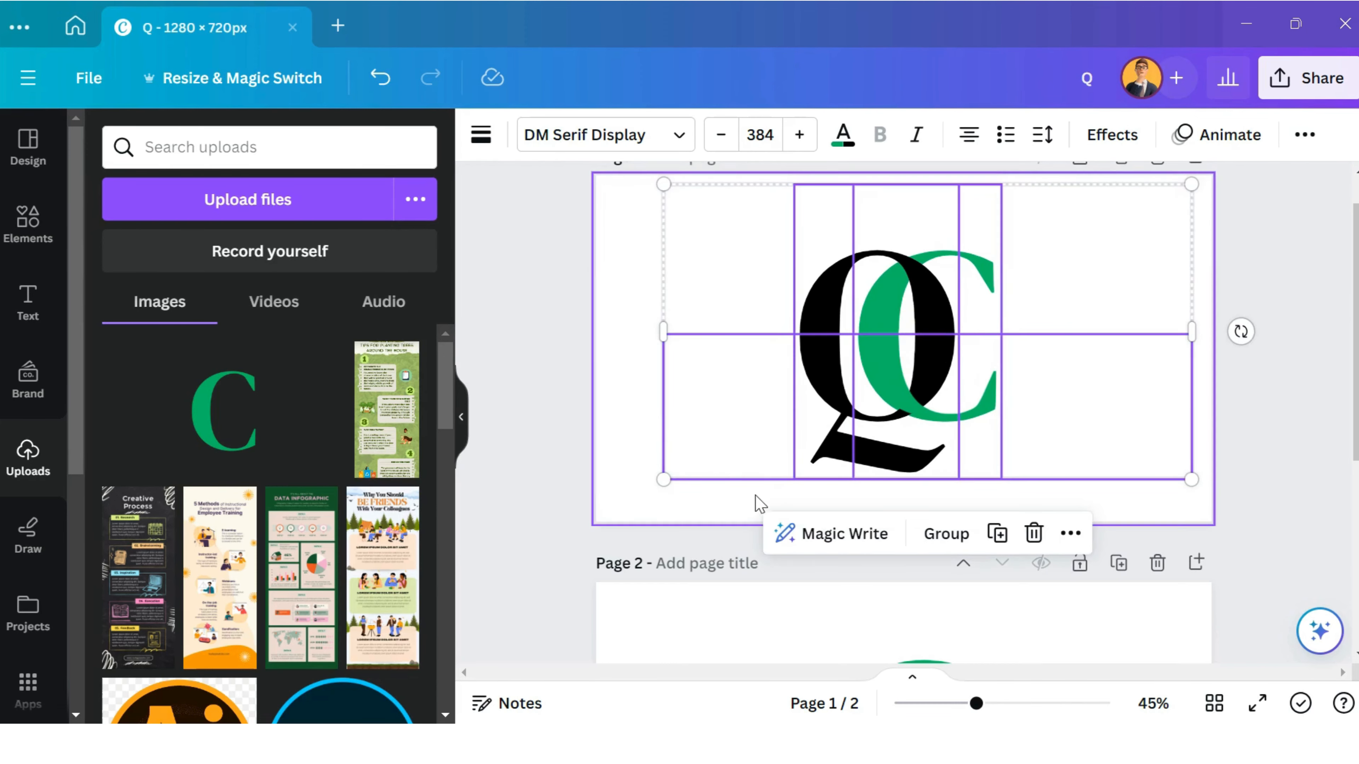
{"action": "left_click", "coordinate": [755, 504]}
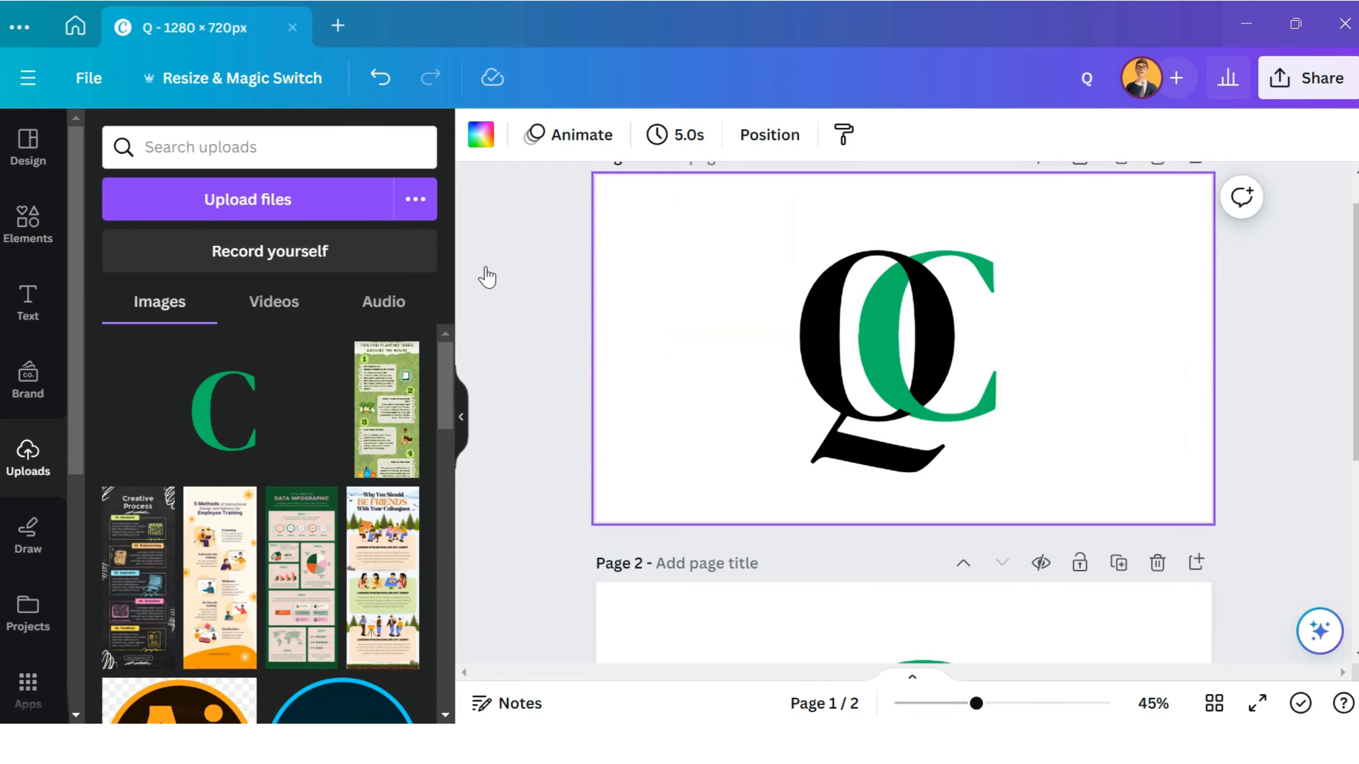